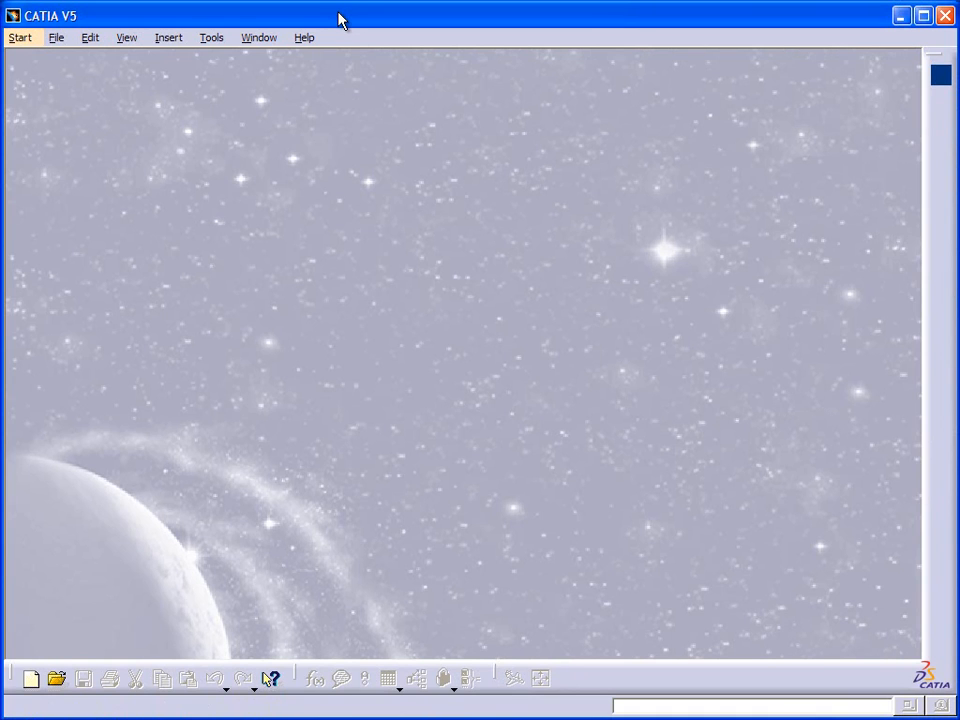
- Open the Business Process Knowledge Template workbench with a new feature dictionary
{"action": "left_click", "coordinate": [22, 38]}
{"action": "mouse_move", "coordinate": [30, 153]}
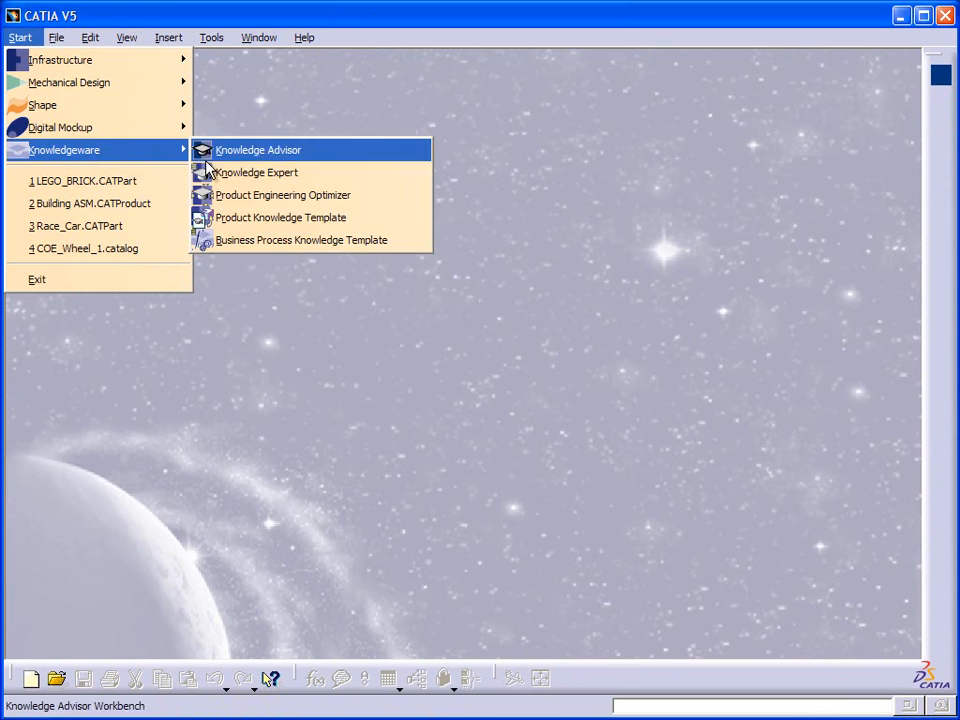
{"action": "left_click", "coordinate": [268, 242]}
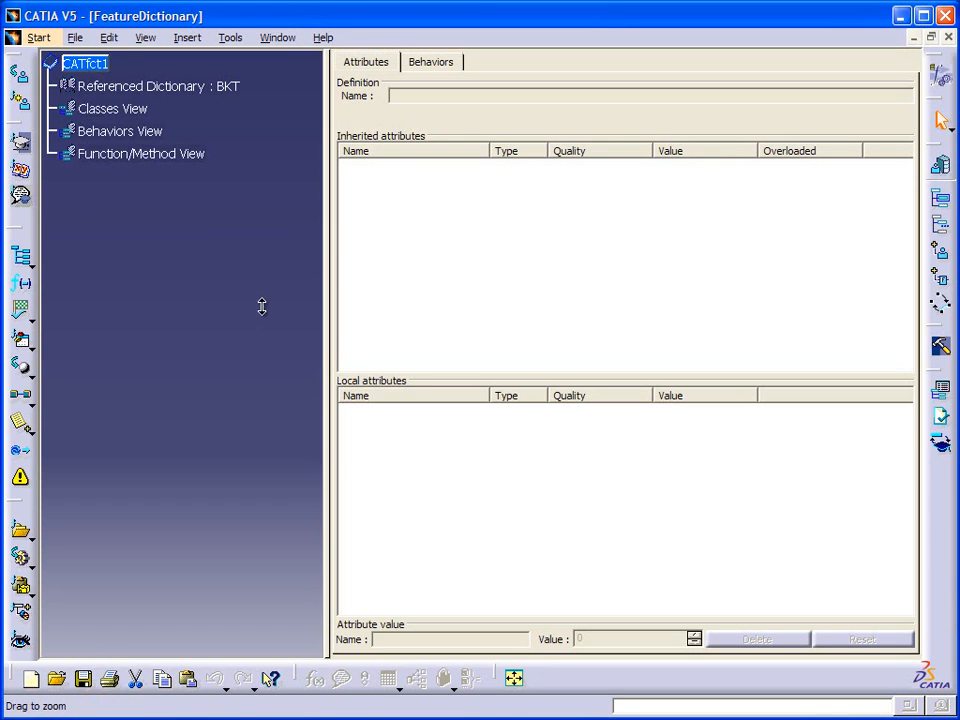
{"action": "middle_click_drag", "start_coordinate": [262, 307], "coordinate": [261, 229], "text": "ctrl"}
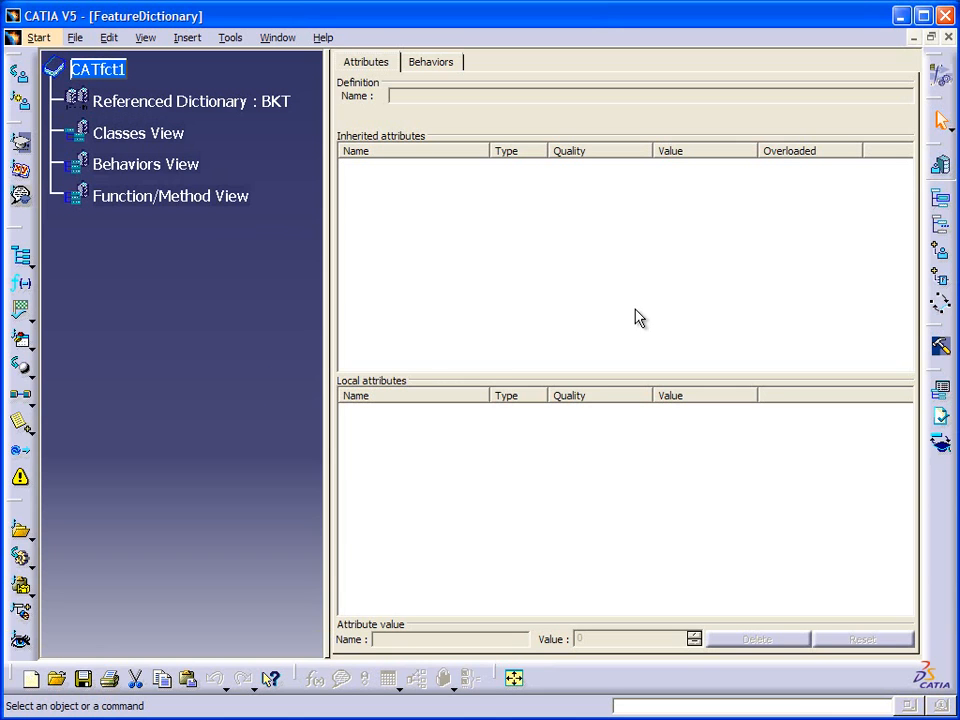
- Create a technological type named demo1 in the feature dictionary
{"action": "left_click_drag", "start_coordinate": [940, 145], "coordinate": [808, 152]}
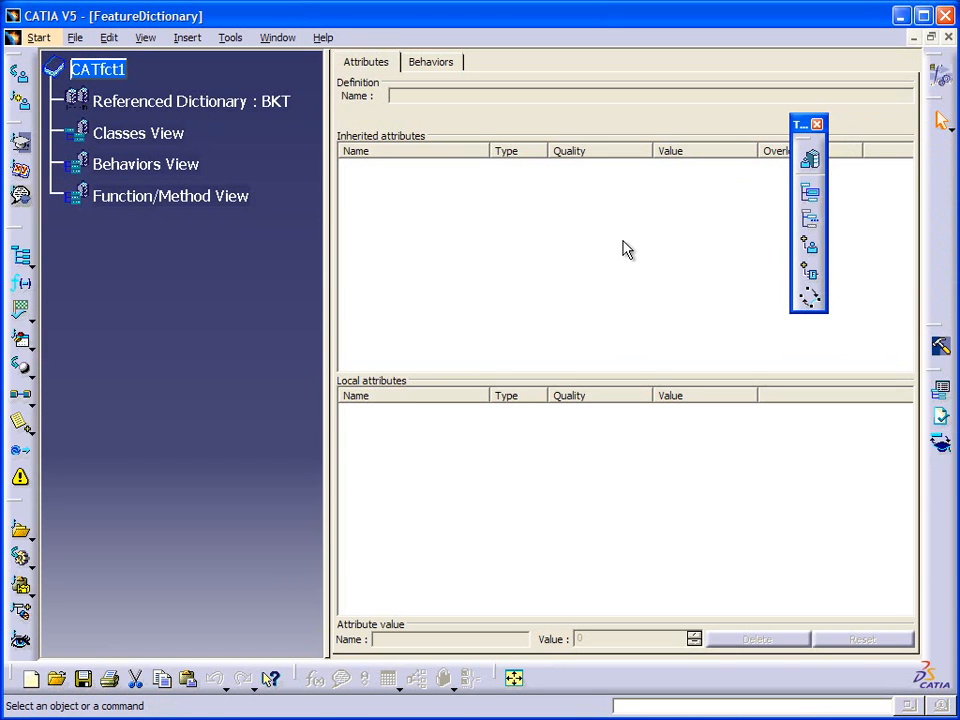
{"action": "left_click", "coordinate": [811, 200]}
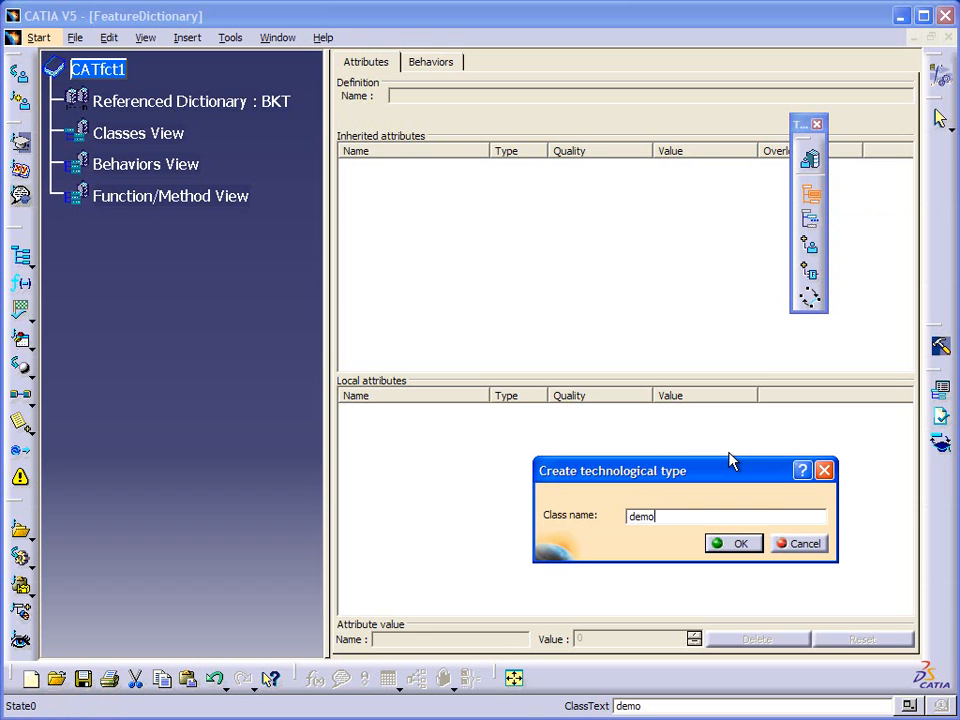
{"action": "left_click", "coordinate": [733, 544]}
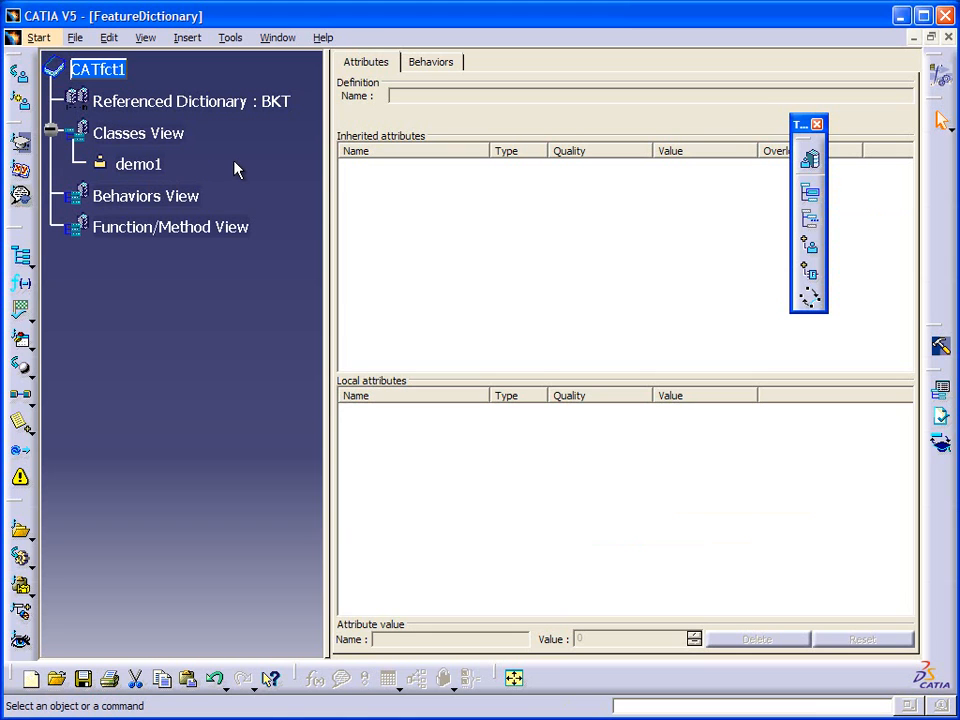
- Add an input attribute named message to demo1, with type String and value Hello World, and check it among the local attributes
{"action": "left_click", "coordinate": [811, 223]}
{"action": "left_click", "coordinate": [118, 163]}
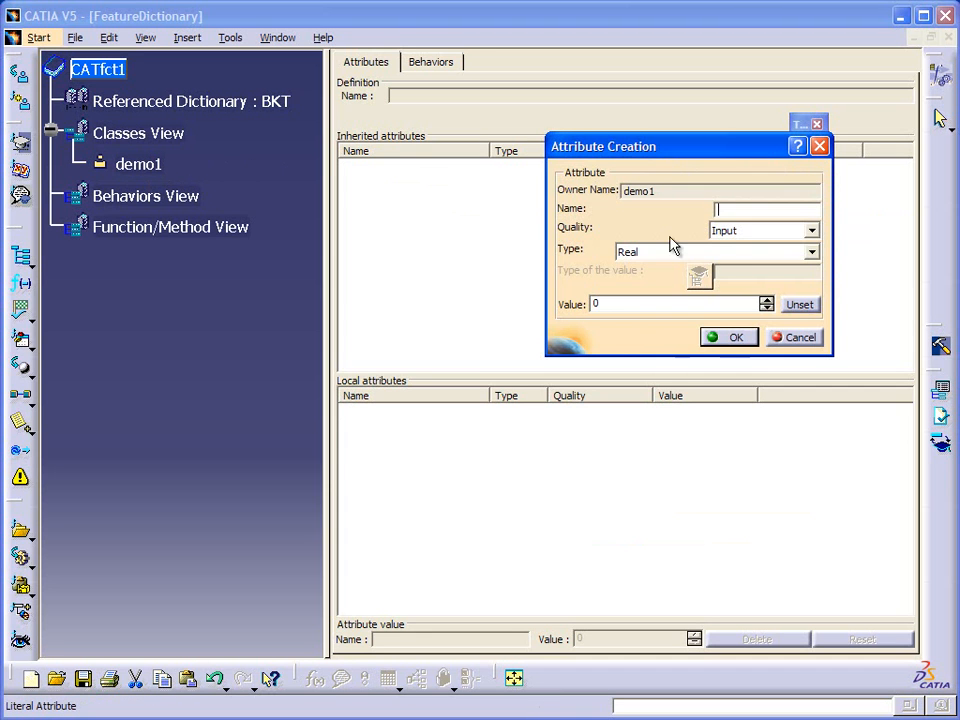
{"action": "left_click", "coordinate": [812, 254]}
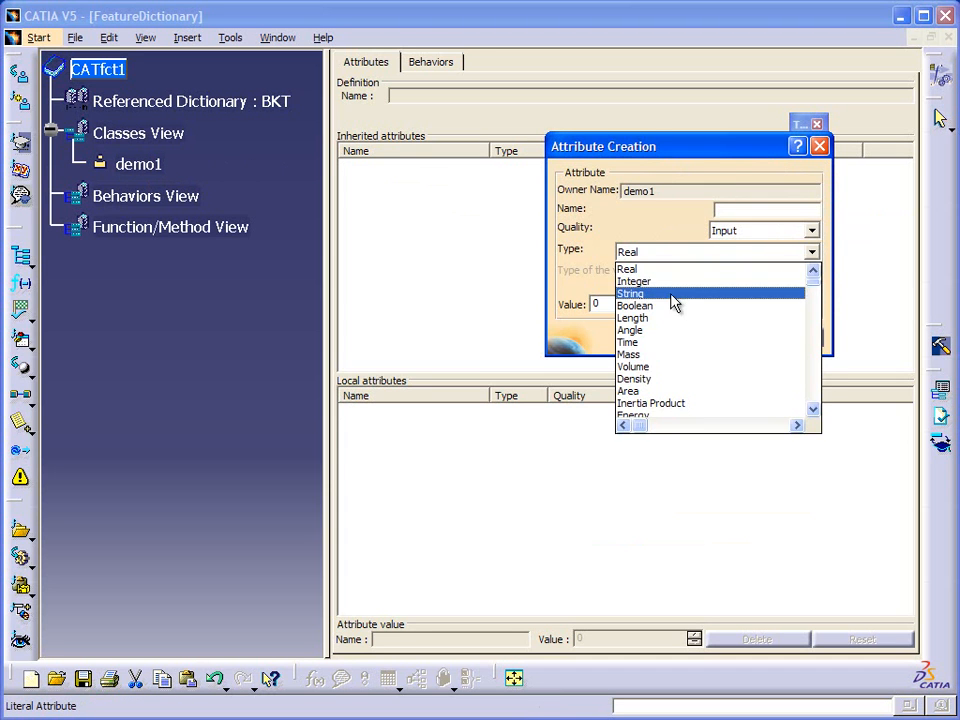
{"action": "left_click", "coordinate": [670, 298]}
{"action": "left_click", "coordinate": [746, 211]}
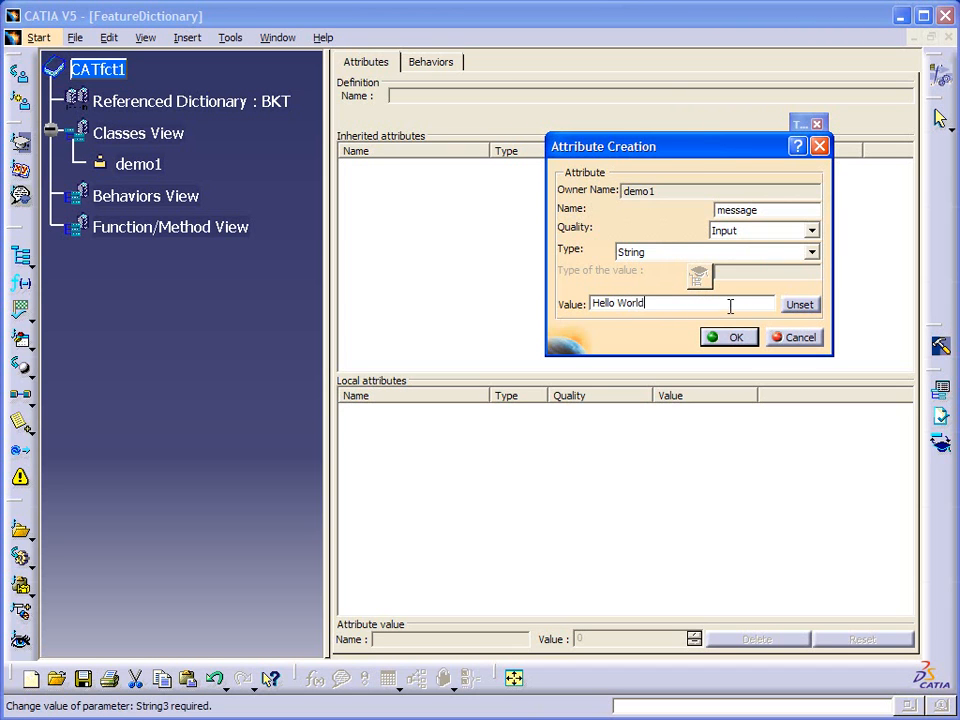
{"action": "left_click", "coordinate": [730, 337]}
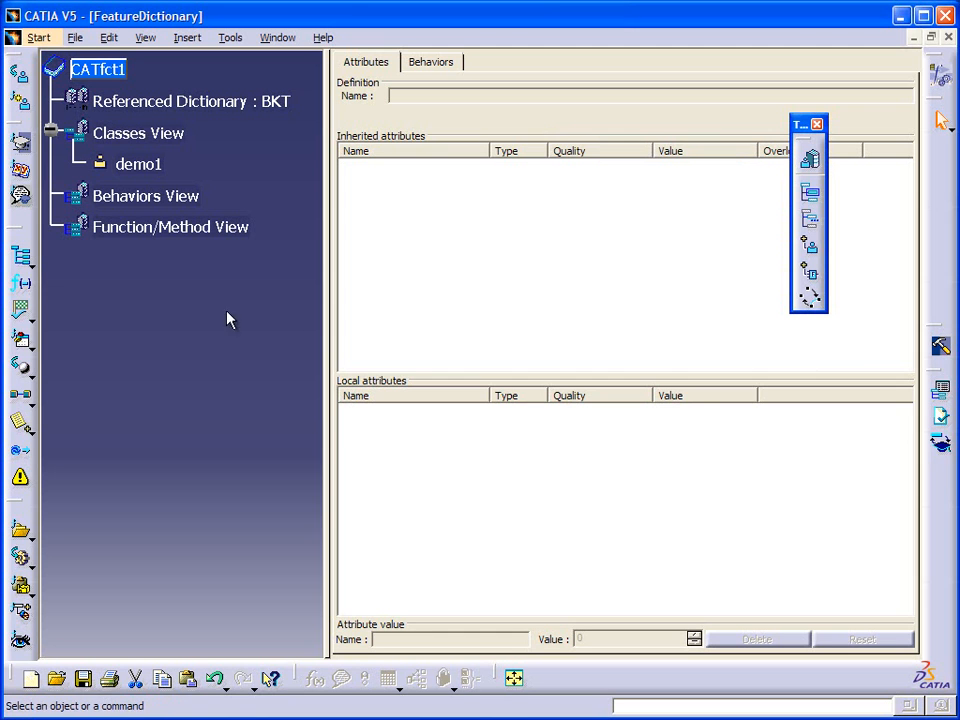
{"action": "left_click", "coordinate": [140, 165]}
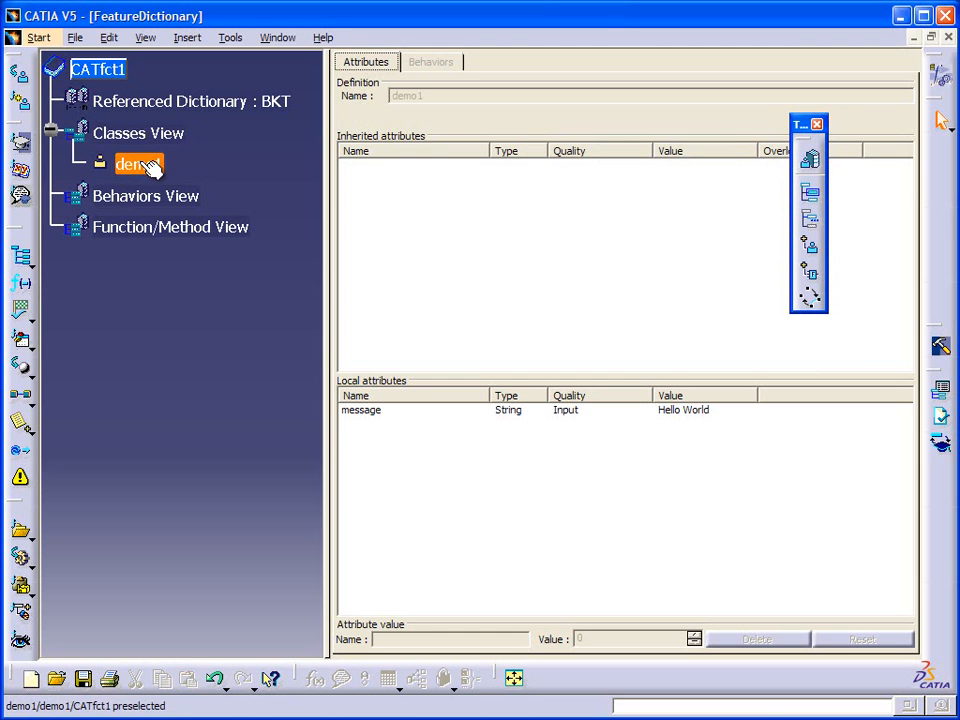
{"action": "left_click", "coordinate": [360, 411]}
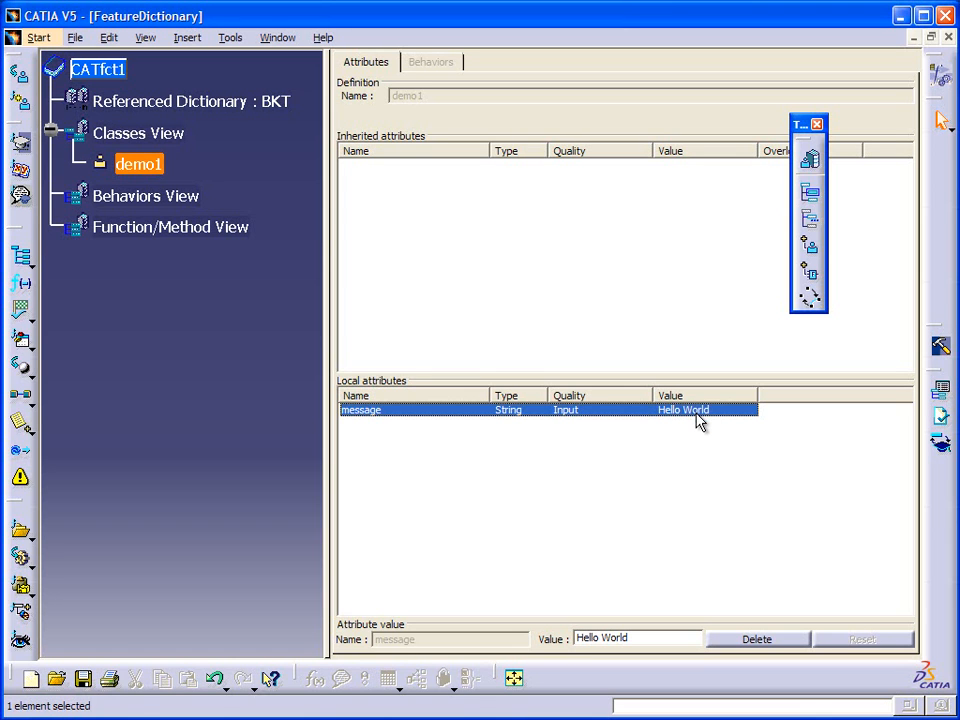
{"action": "left_click", "coordinate": [252, 427]}
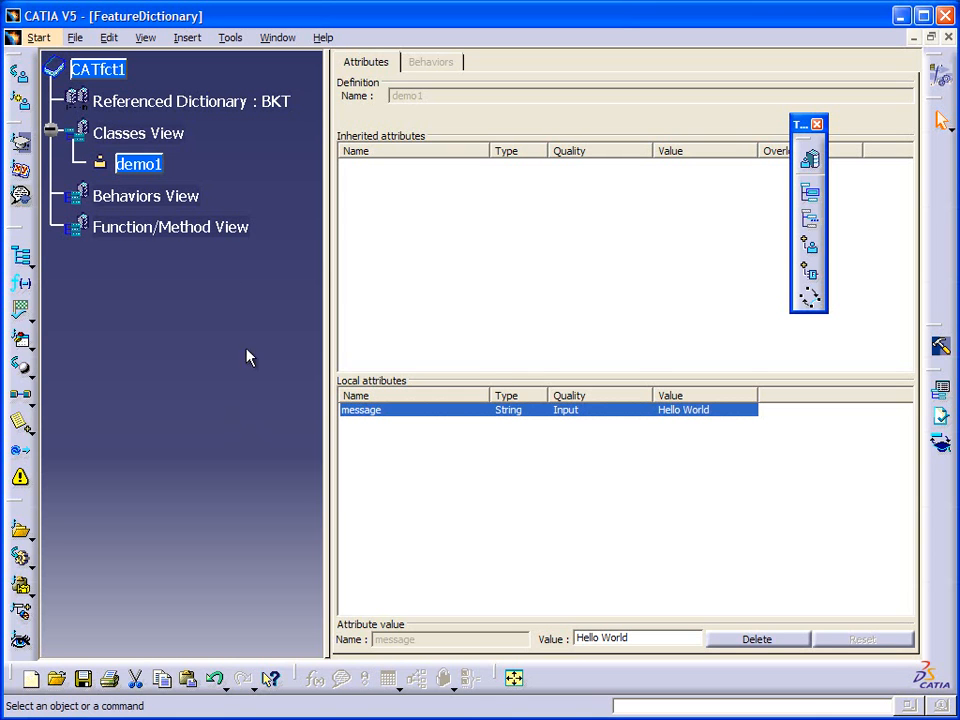
- Add a Sequential Combination behavior to demo1 and expand its attributes and behavior in the behaviors tree
{"action": "left_click", "coordinate": [25, 260]}
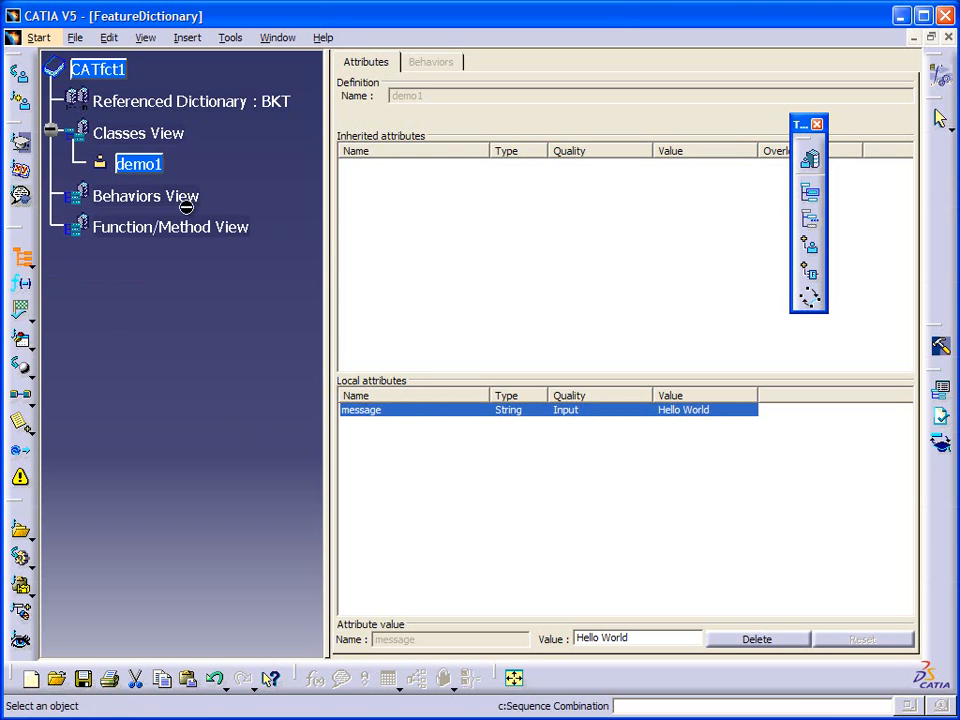
{"action": "left_click", "coordinate": [148, 167]}
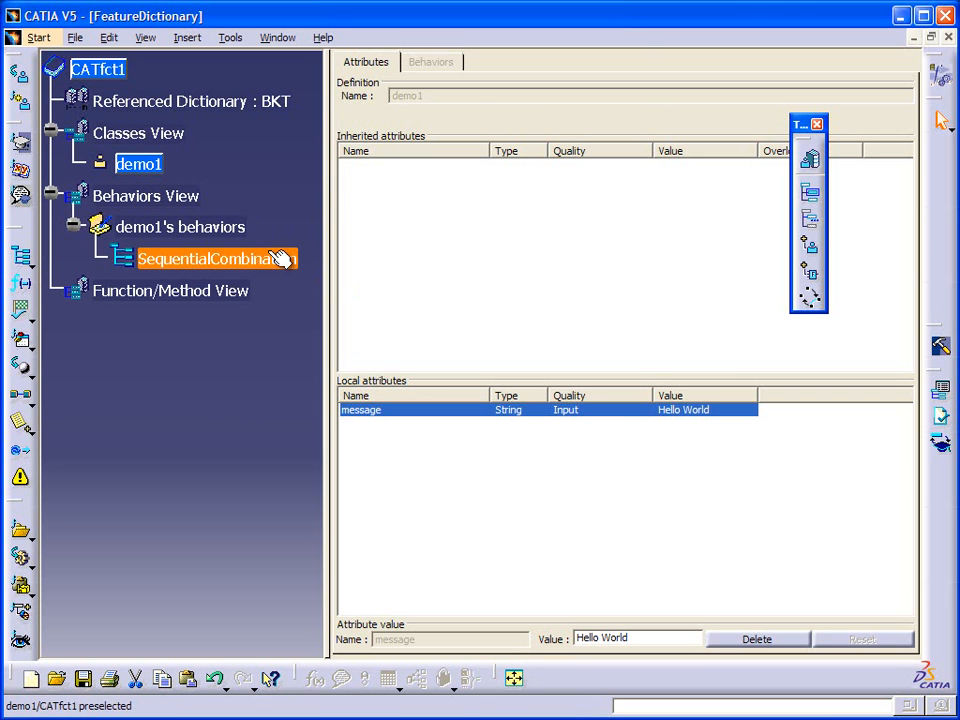
{"action": "left_click", "coordinate": [171, 260]}
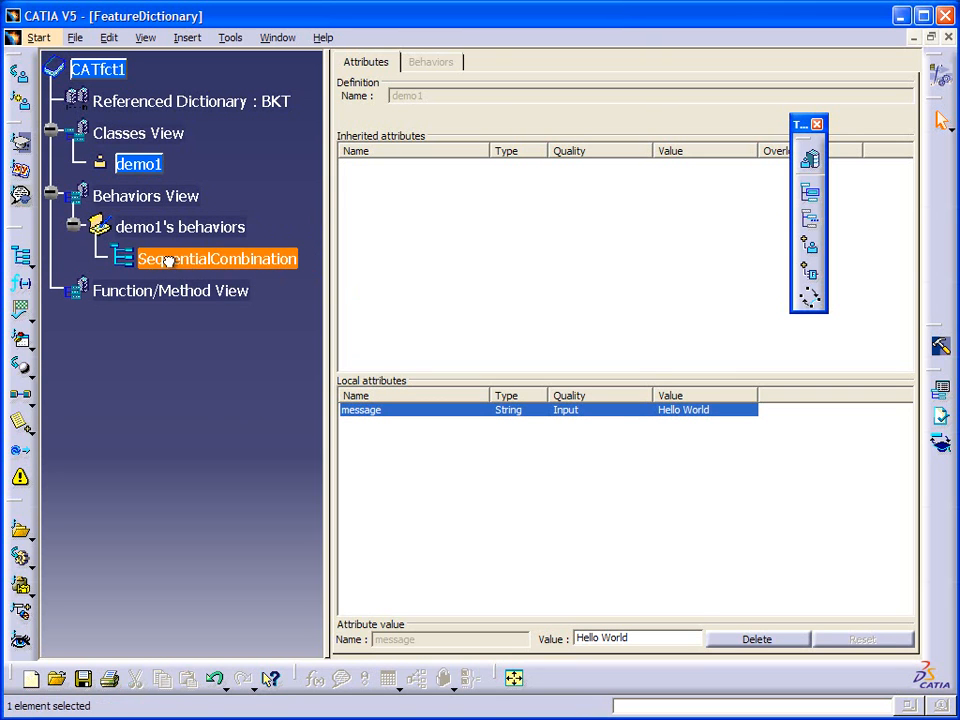
{"action": "middle_click_drag", "start_coordinate": [418, 327], "coordinate": [417, 207]}
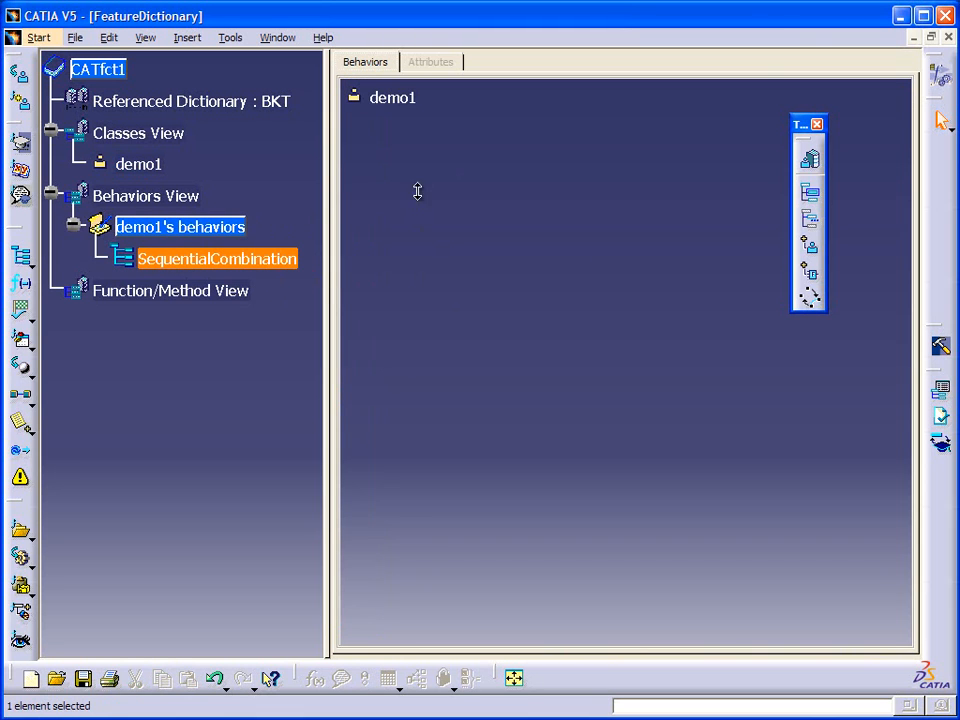
{"action": "left_click", "coordinate": [399, 99]}
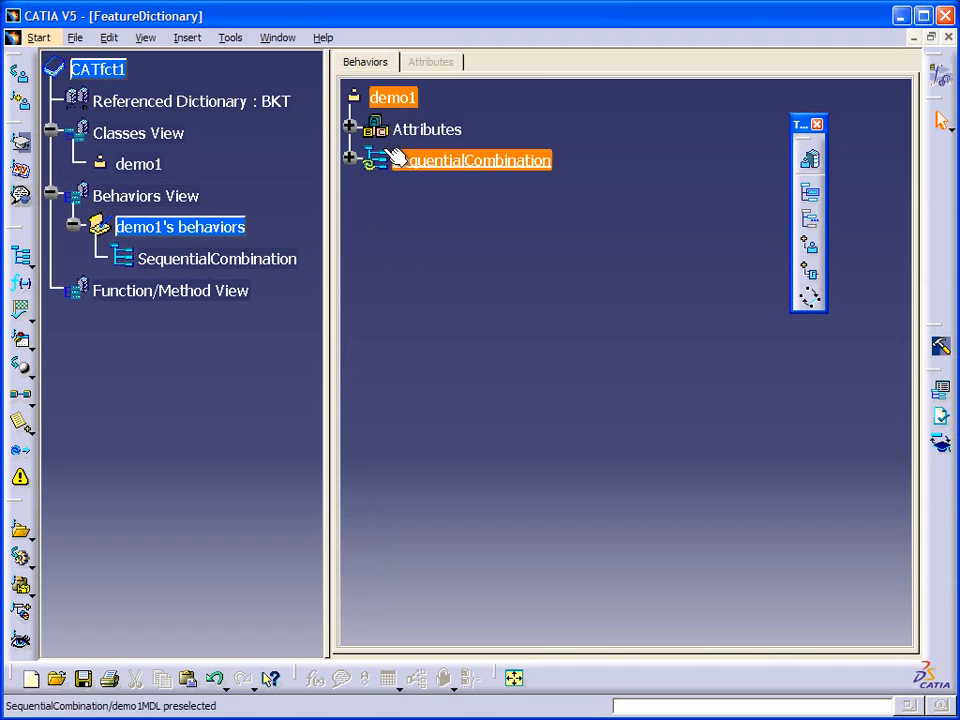
{"action": "left_click", "coordinate": [349, 126]}
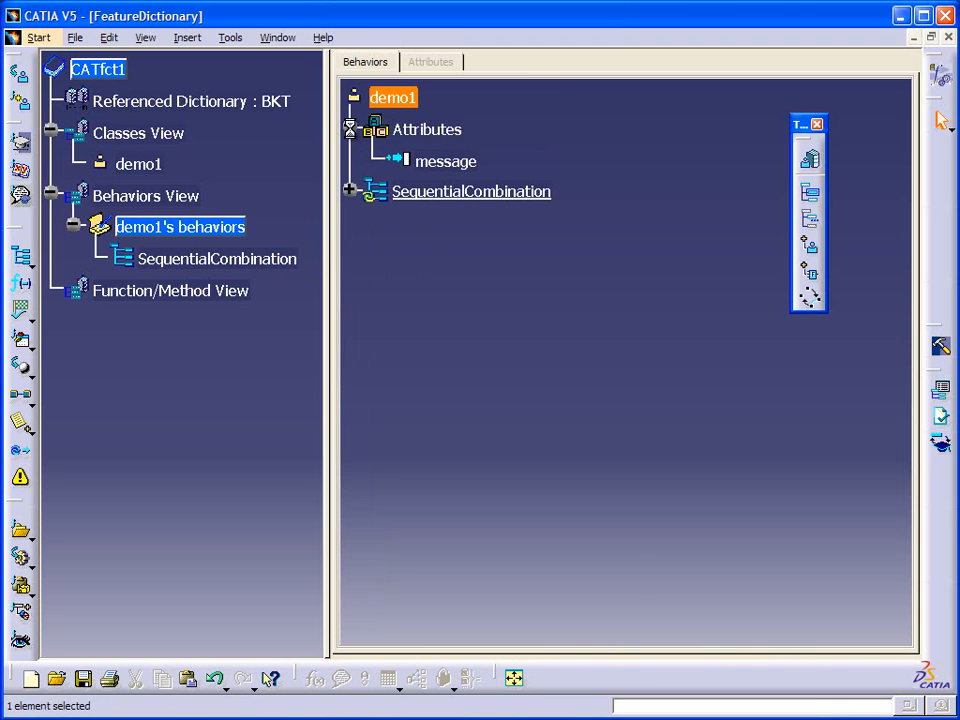
{"action": "left_click", "coordinate": [350, 190]}
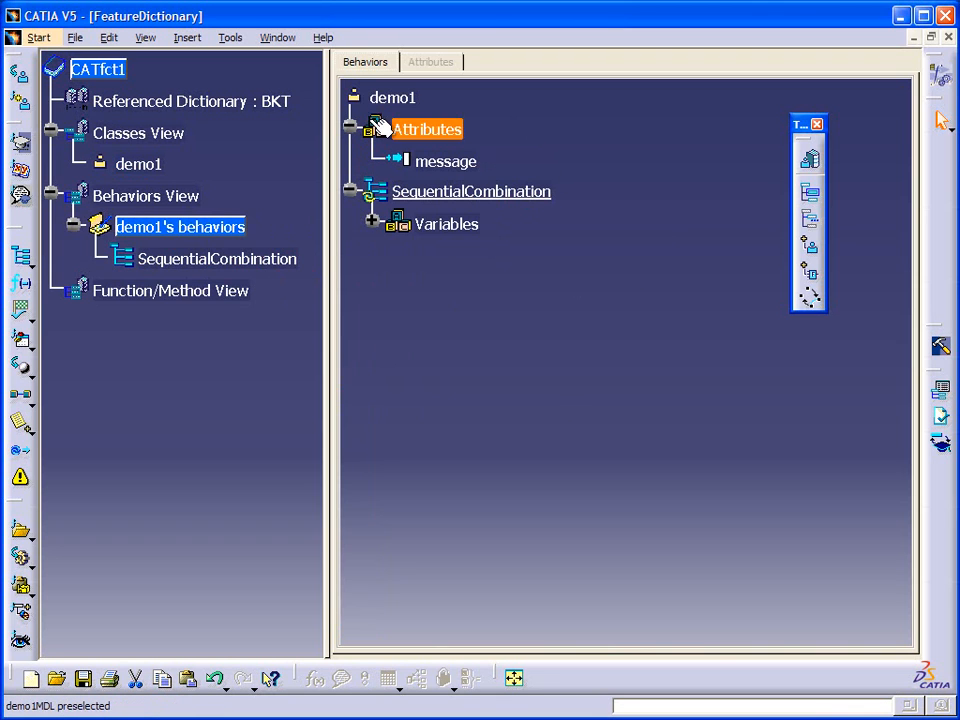
- Set the Business Process Knowledge Template specification tree option to All variables
{"action": "left_click", "coordinate": [230, 37]}
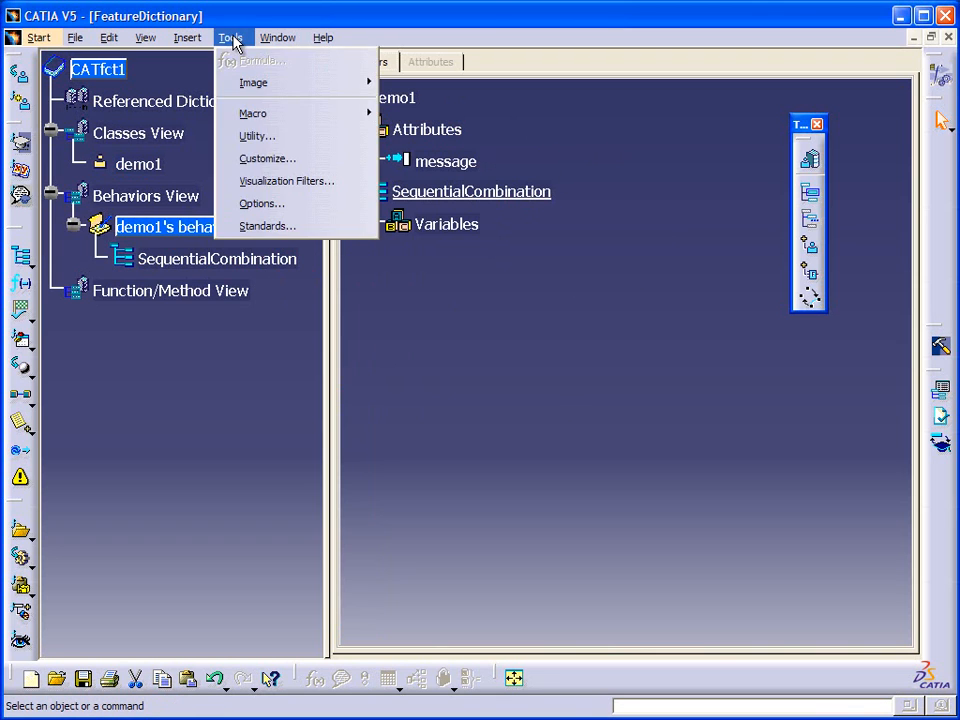
{"action": "left_click", "coordinate": [277, 205]}
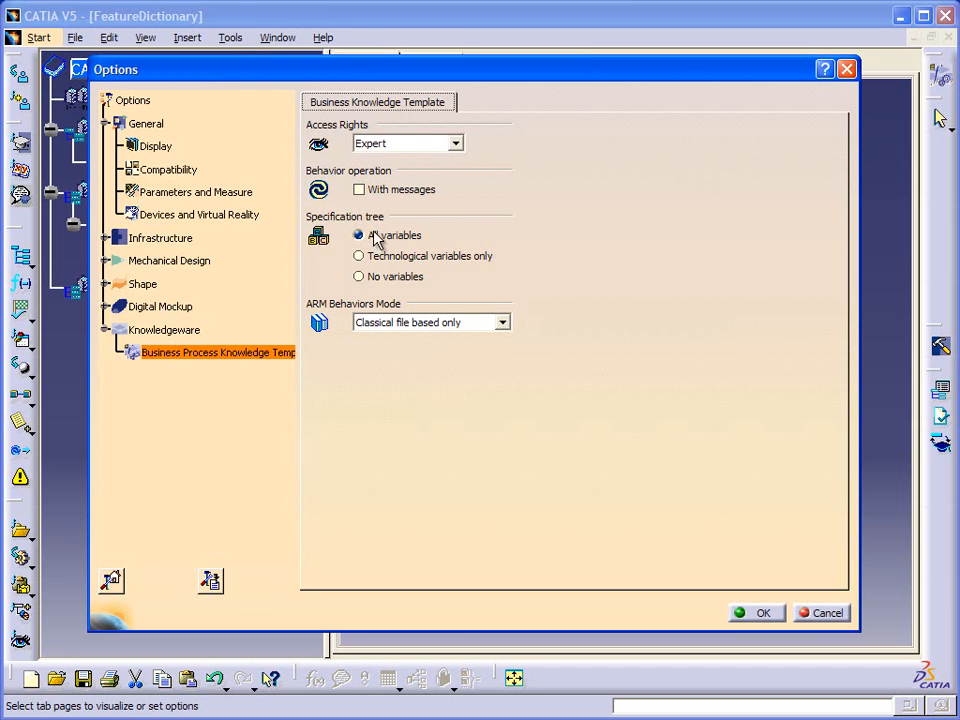
{"action": "left_click", "coordinate": [360, 236]}
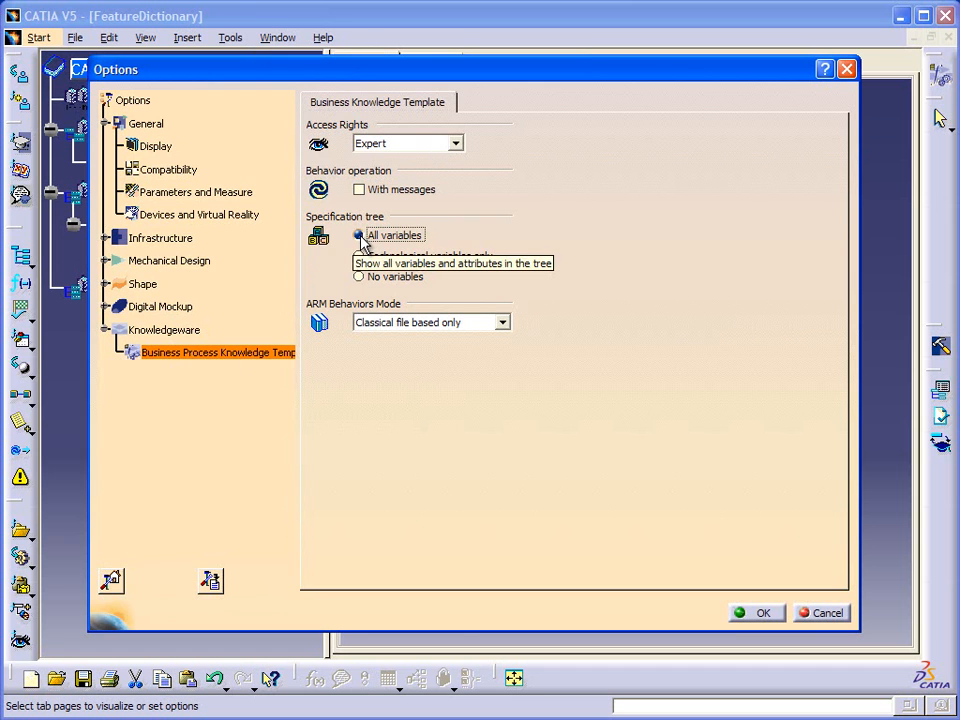
{"action": "left_click", "coordinate": [760, 612]}
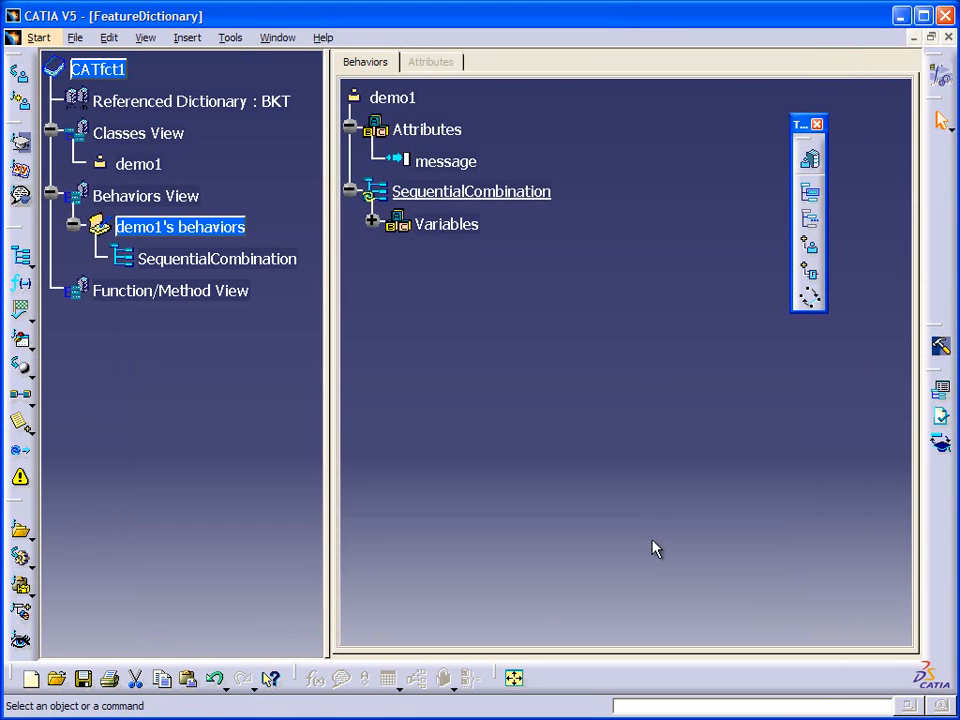
- Rename demo1's sequential combination behavior as Step 1
{"action": "left_click", "coordinate": [390, 98]}
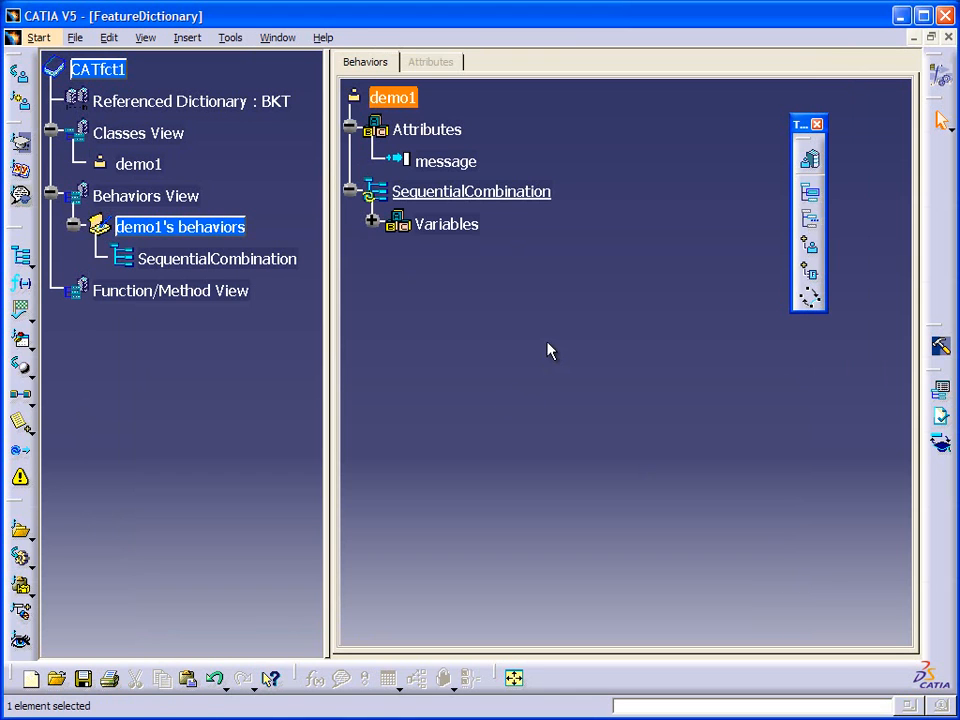
{"action": "double_click", "coordinate": [467, 193]}
{"action": "left_click_drag", "start_coordinate": [606, 345], "coordinate": [504, 260]}
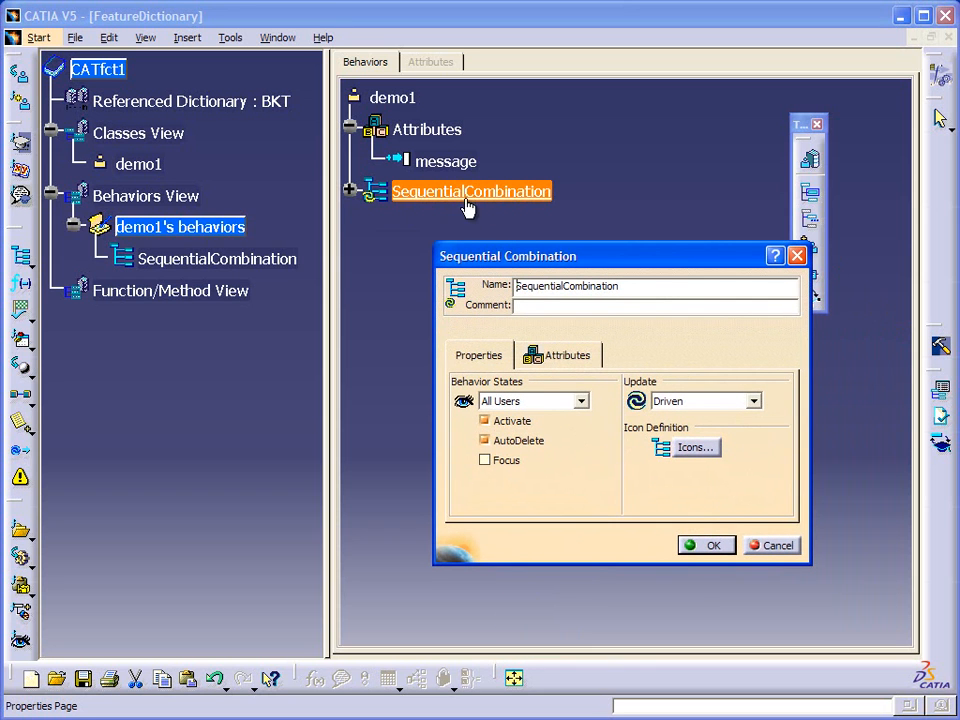
{"action": "left_click_drag", "start_coordinate": [619, 286], "coordinate": [447, 287]}
{"action": "type", "text": "S"}
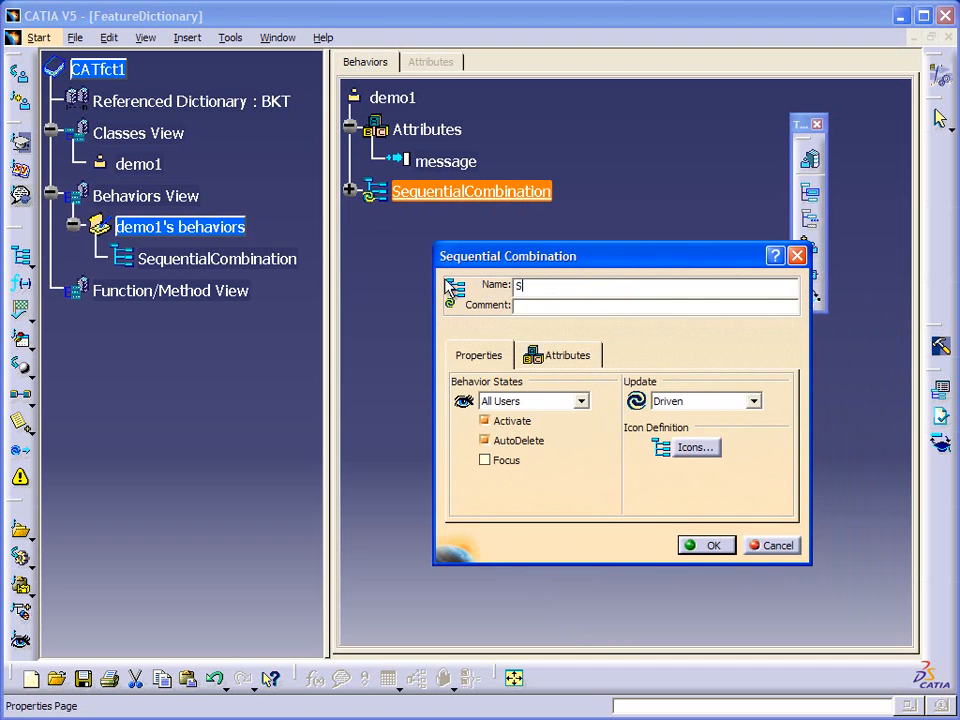
{"action": "type", "text": "tep 1"}
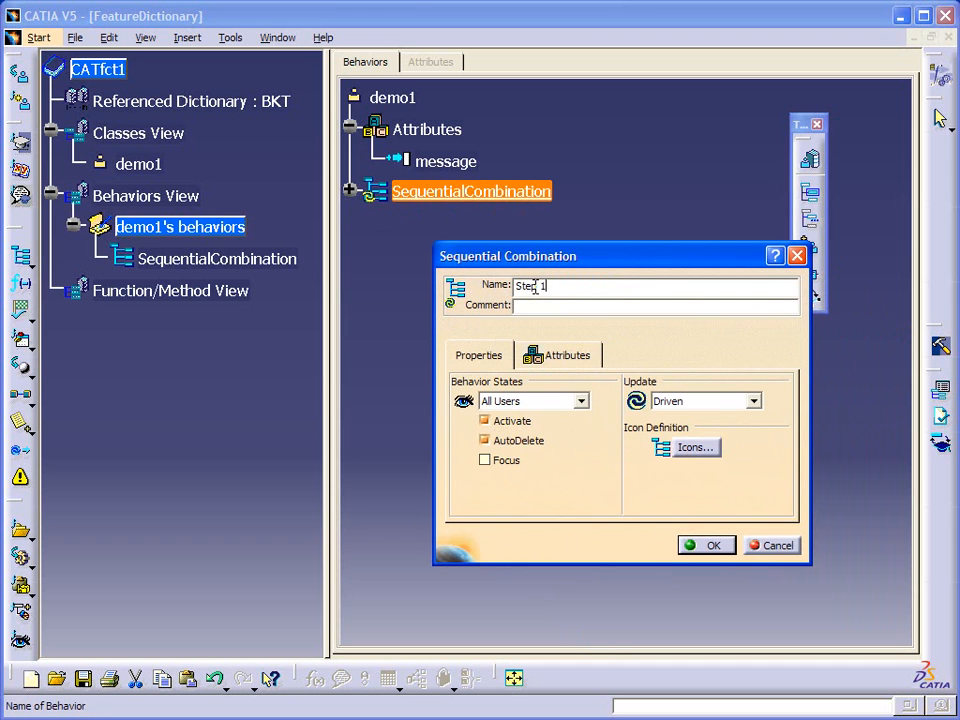
{"action": "left_click", "coordinate": [707, 545]}
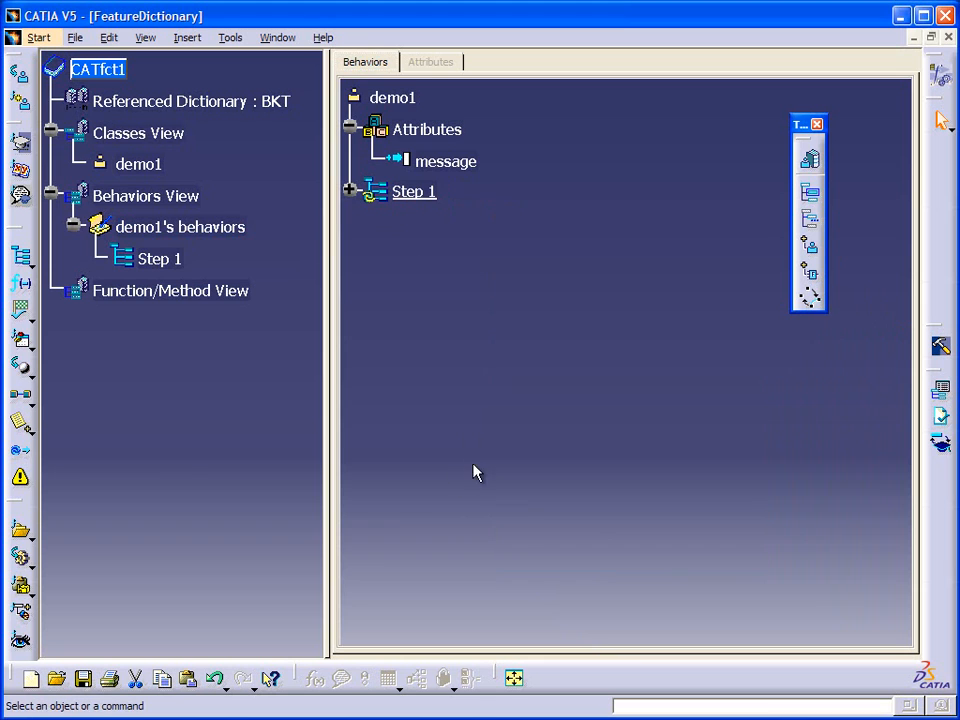
- Add an Information behavior under Step 1
{"action": "left_click", "coordinate": [350, 190]}
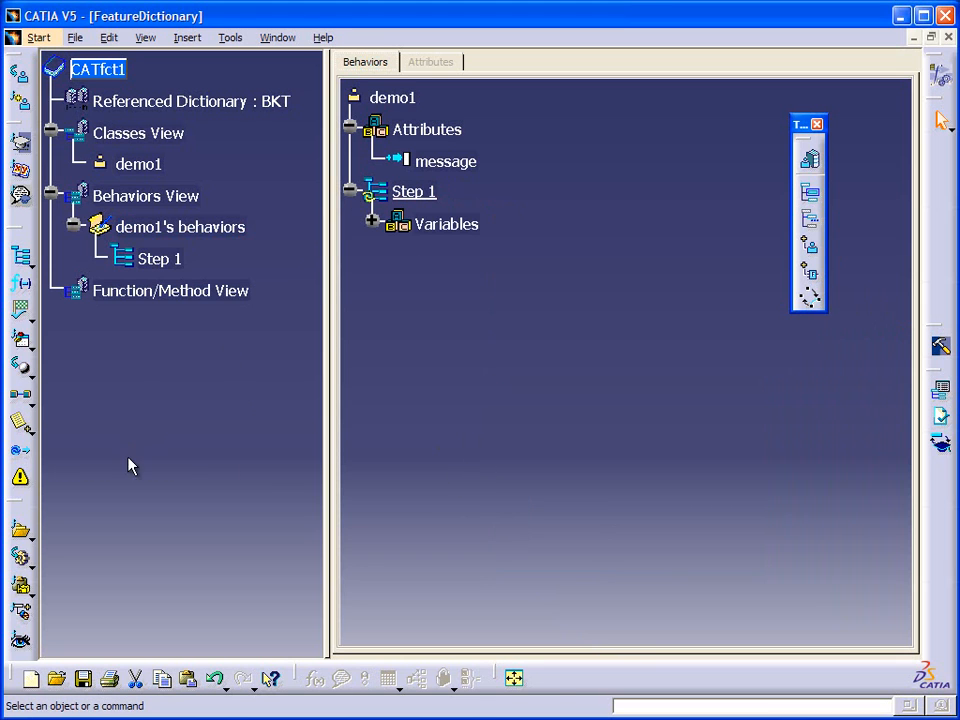
{"action": "left_click", "coordinate": [22, 479]}
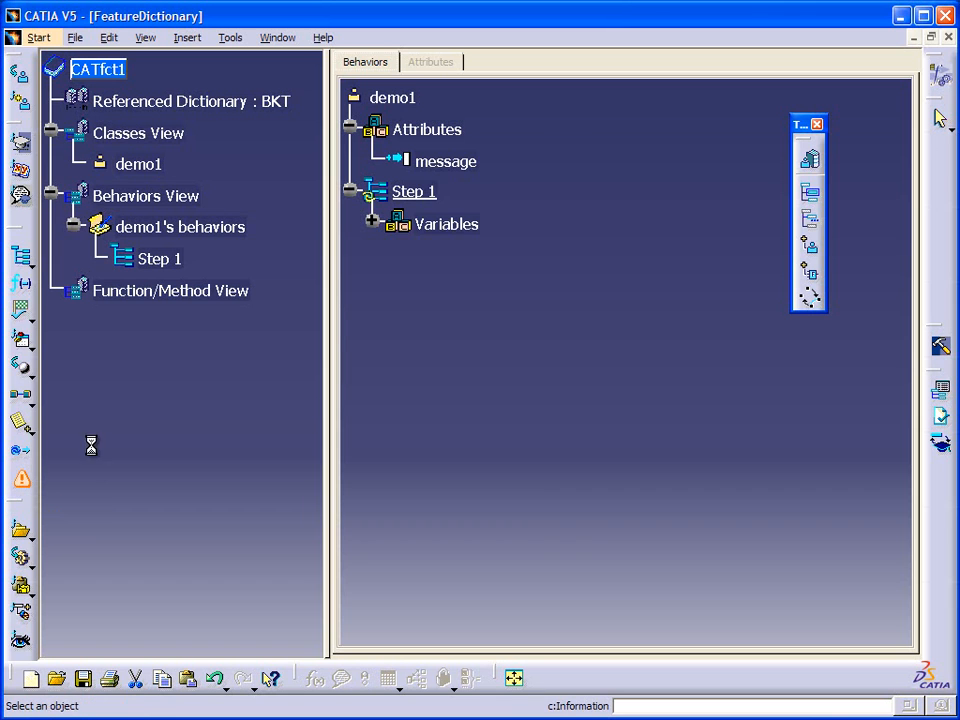
{"action": "left_click", "coordinate": [414, 191]}
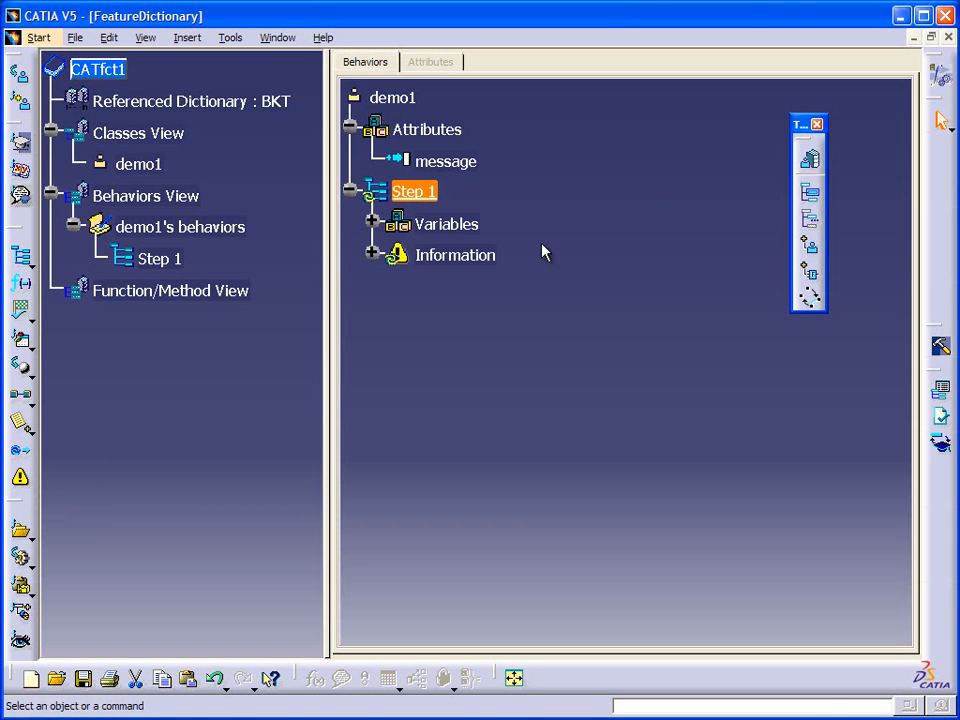
- Inspect the Message setting in the Information behavior's definition and expand the behavior's variables in the tree
{"action": "double_click", "coordinate": [450, 257]}
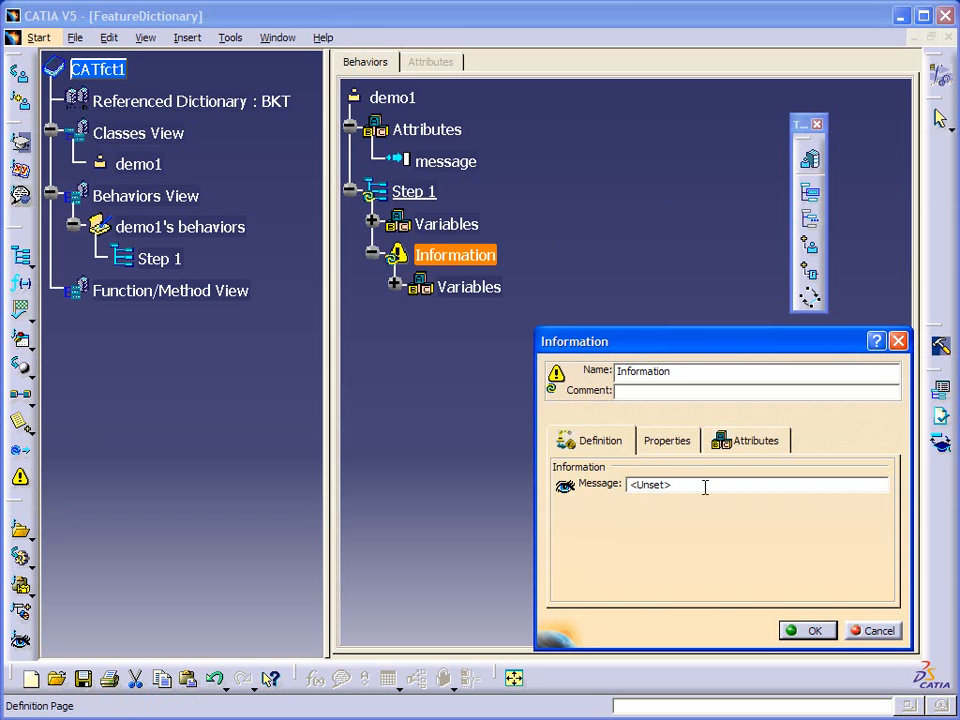
{"action": "left_click", "coordinate": [675, 482]}
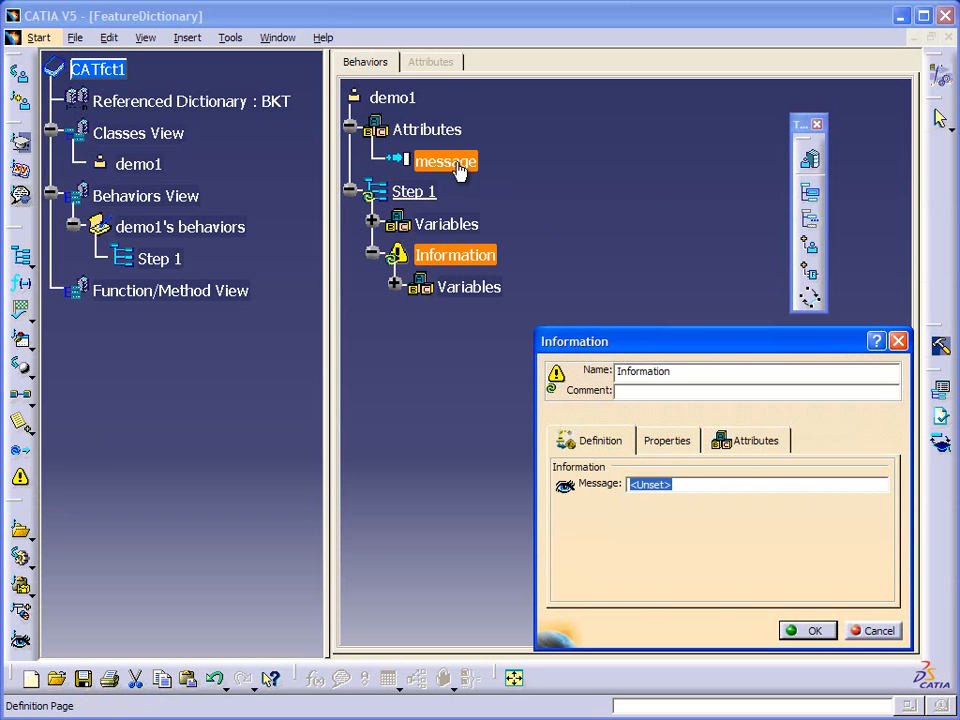
{"action": "left_click", "coordinate": [815, 632]}
{"action": "left_click", "coordinate": [394, 286]}
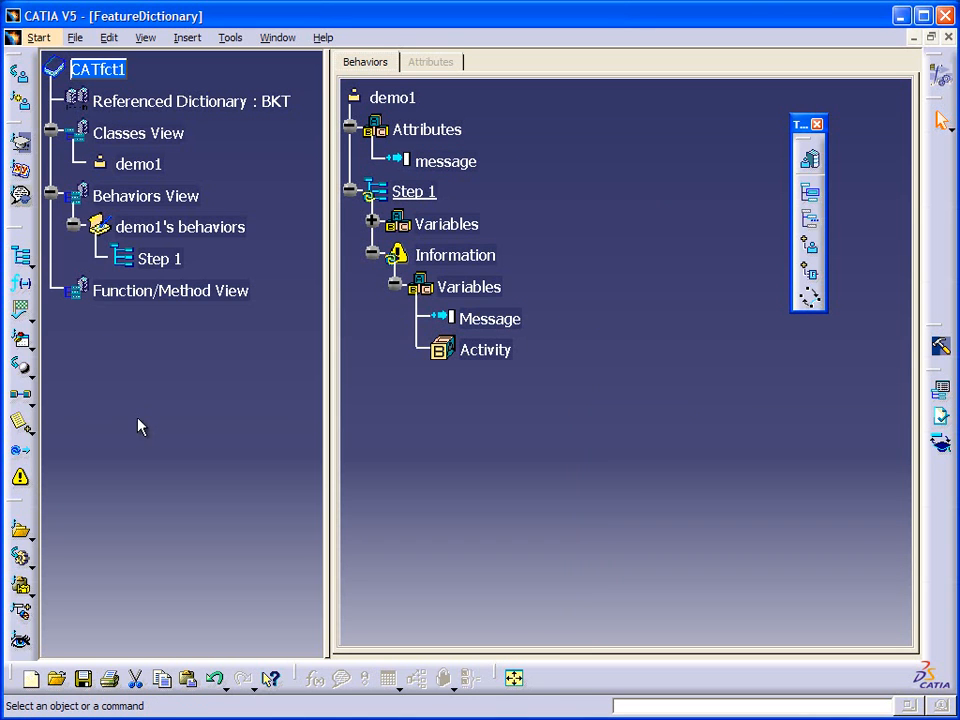
- Add a Synchronize Parameter behavior under Step 1 of demo1
{"action": "left_click", "coordinate": [28, 399]}
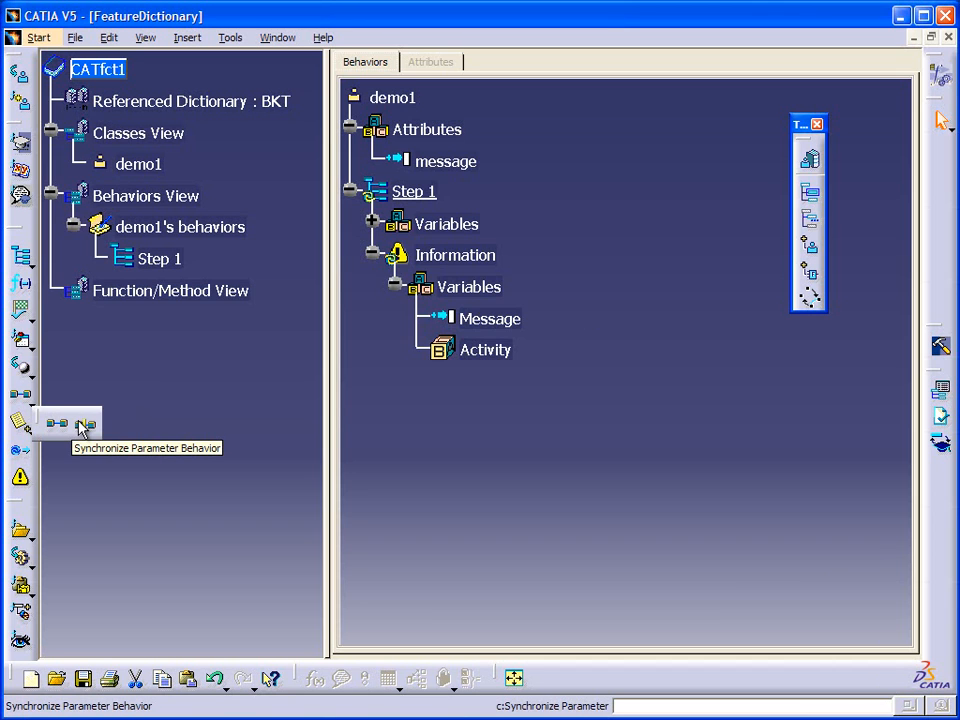
{"action": "left_click", "coordinate": [82, 426]}
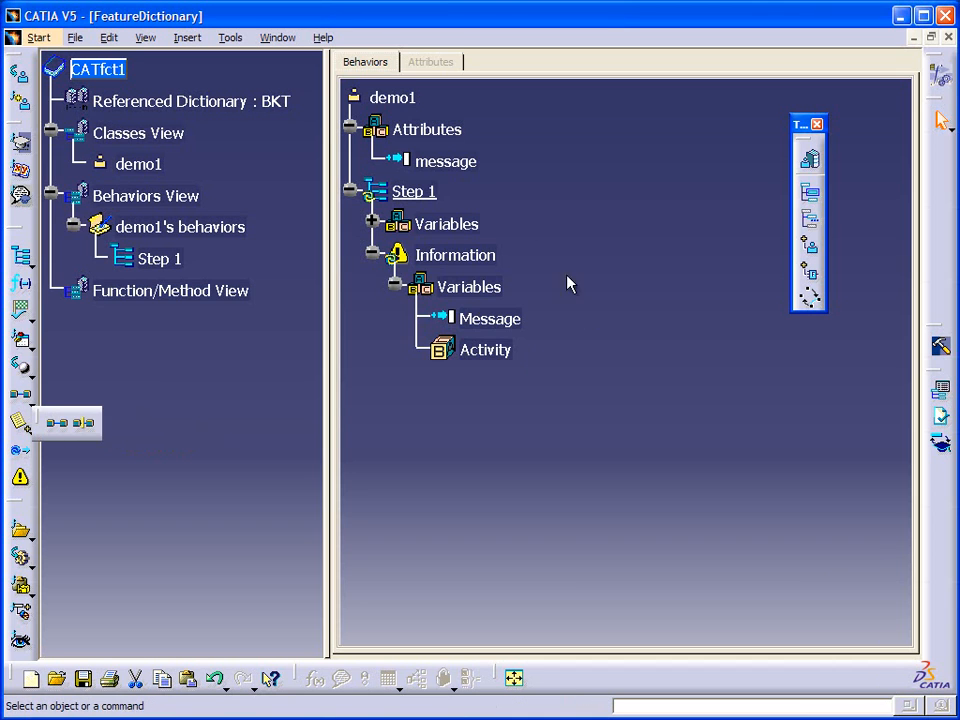
{"action": "left_click", "coordinate": [414, 193]}
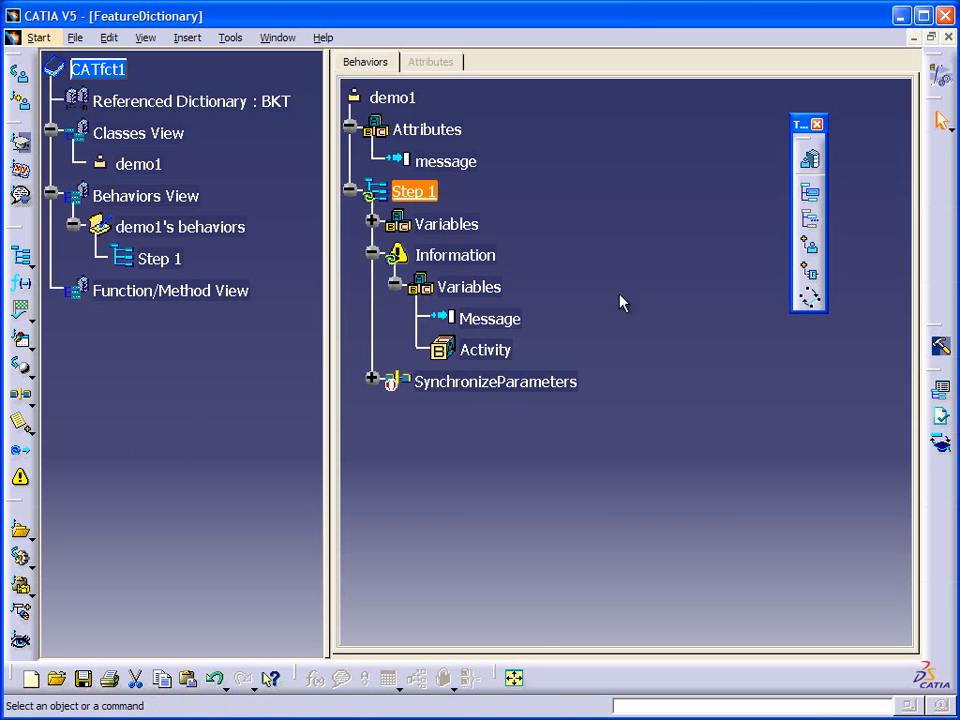
- Reorder the SynchronizeParameters behavior so that it comes before the Information behavior in Step 1
{"action": "right_click", "coordinate": [566, 386]}
{"action": "mouse_move", "coordinate": [609, 523]}
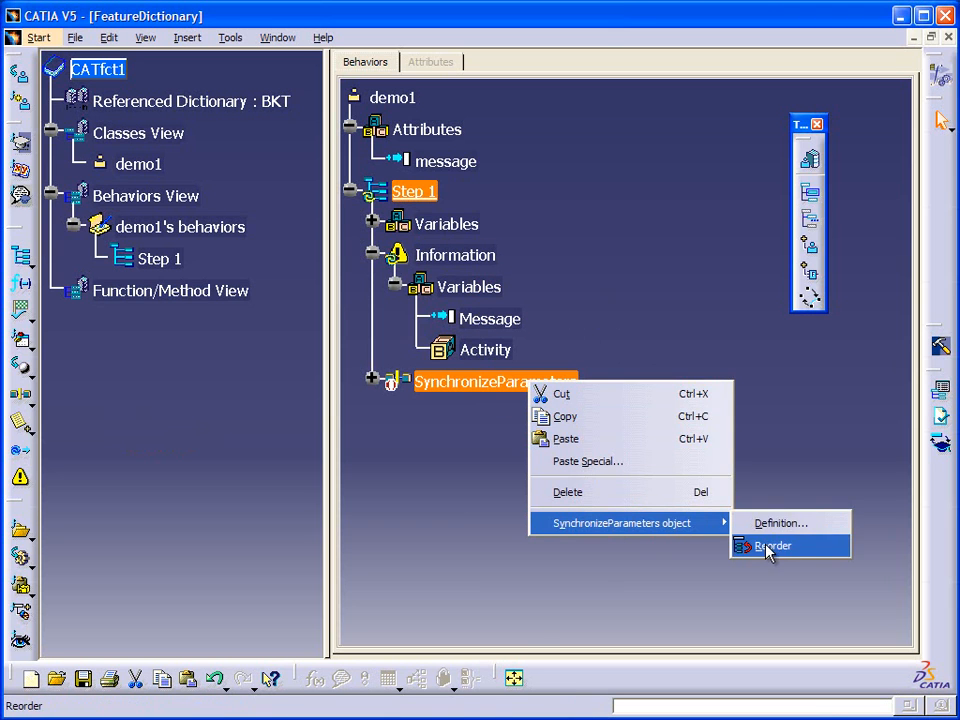
{"action": "left_click", "coordinate": [764, 548]}
{"action": "left_click", "coordinate": [489, 210]}
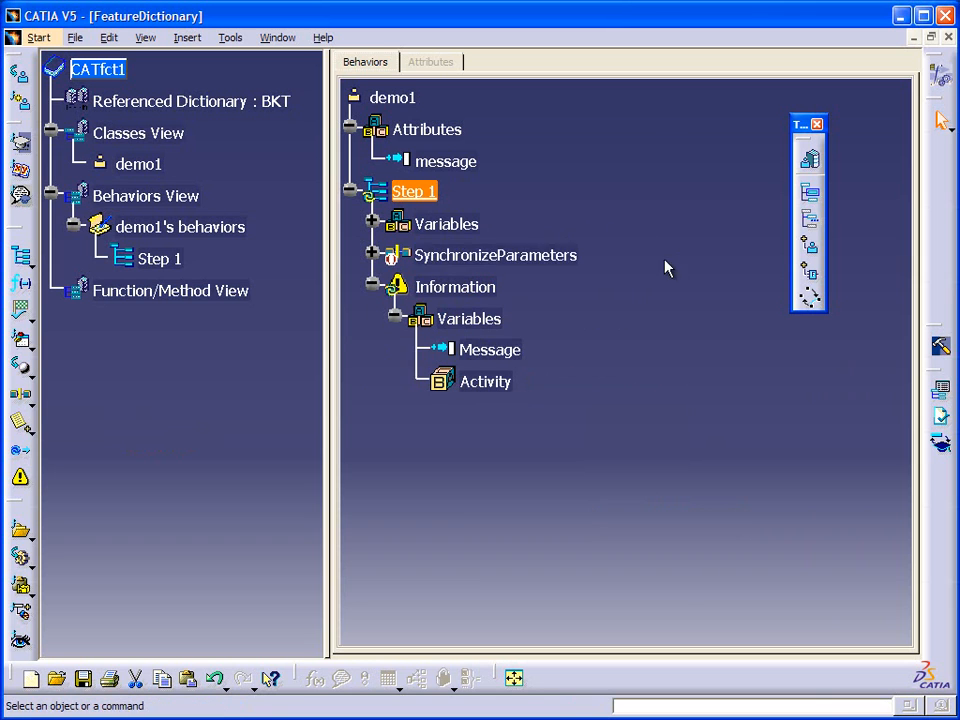
{"action": "left_click", "coordinate": [416, 193]}
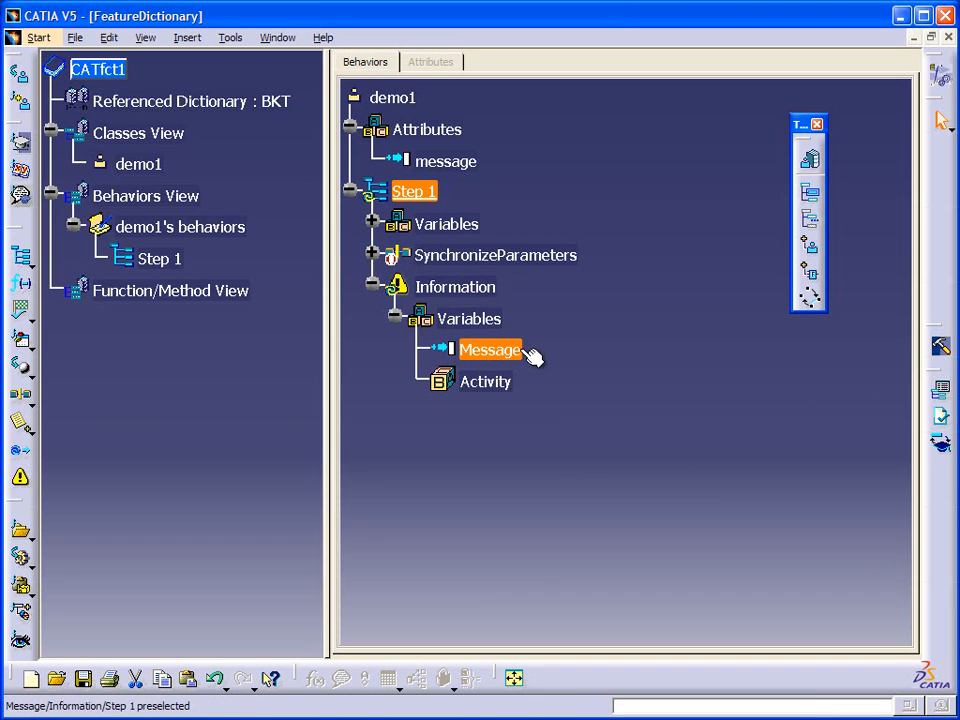
- Link the SynchronizeParameters behavior from demo1's message attribute to the Information behavior's Message parameter
{"action": "double_click", "coordinate": [548, 257]}
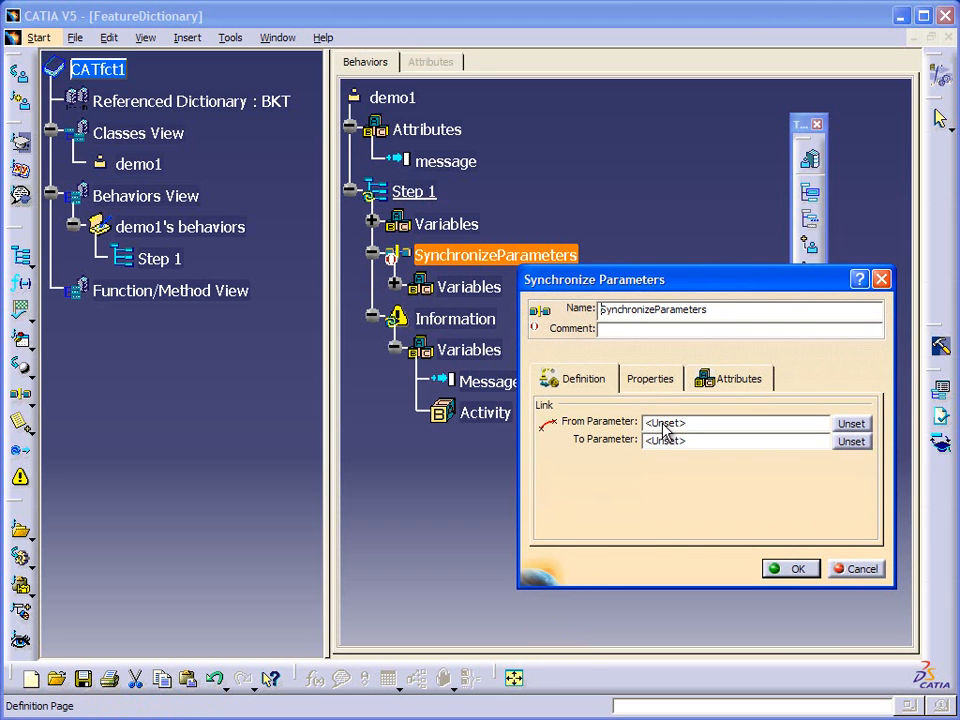
{"action": "left_click", "coordinate": [452, 163]}
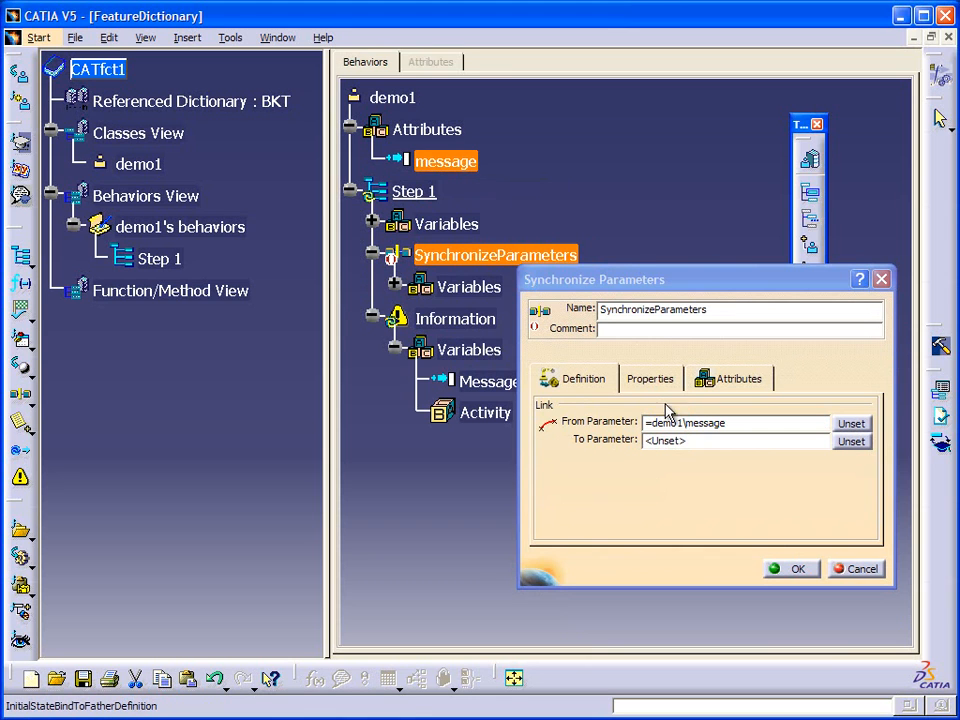
{"action": "left_click", "coordinate": [676, 442]}
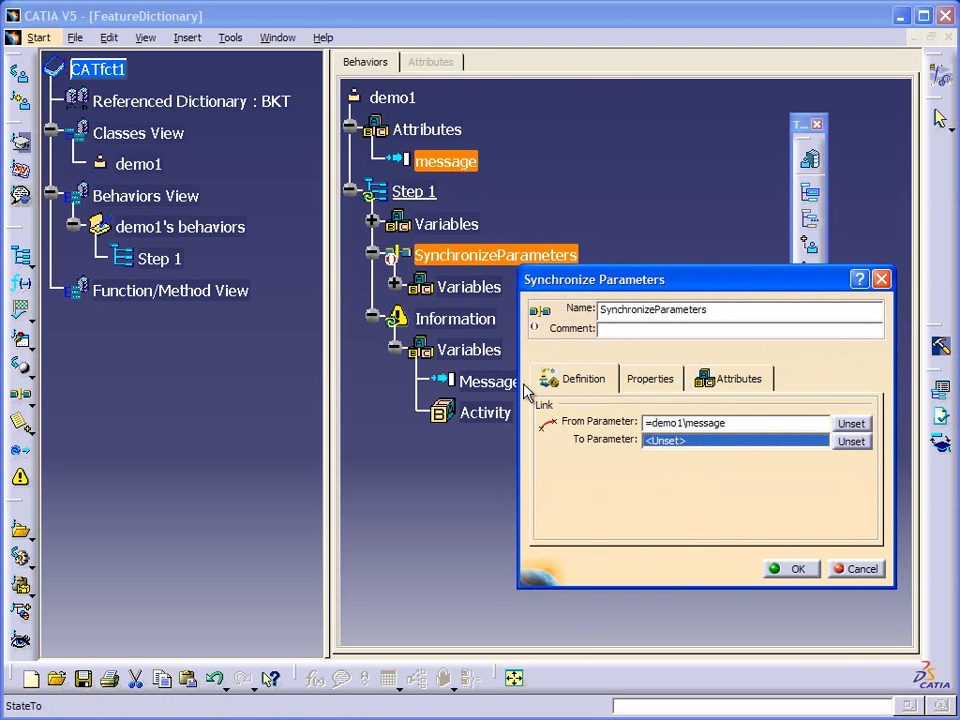
{"action": "left_click", "coordinate": [492, 382]}
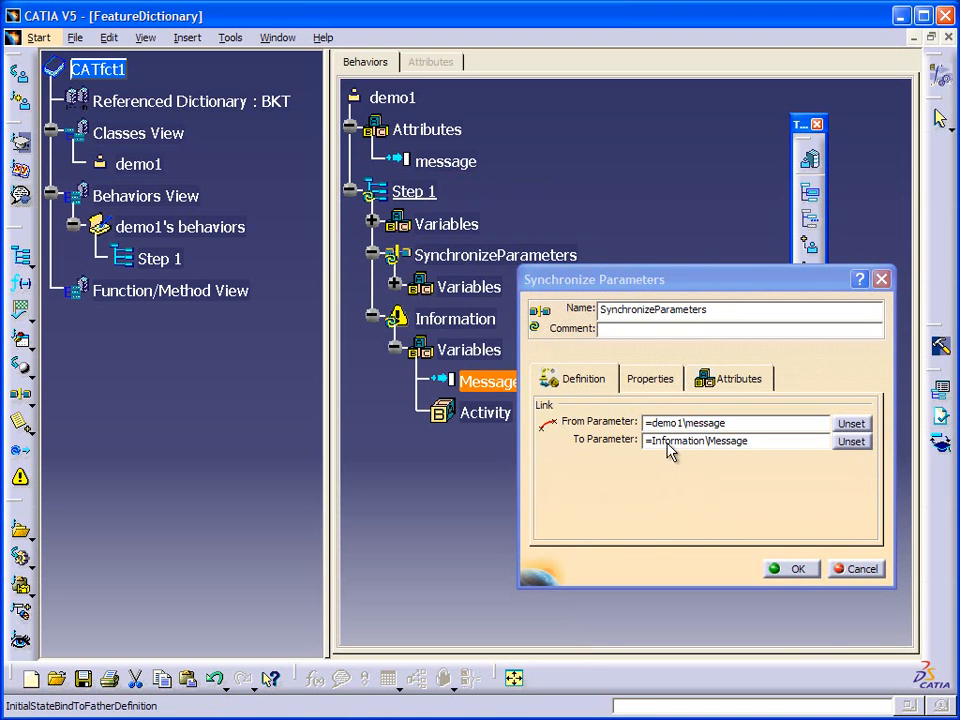
{"action": "left_click", "coordinate": [797, 570]}
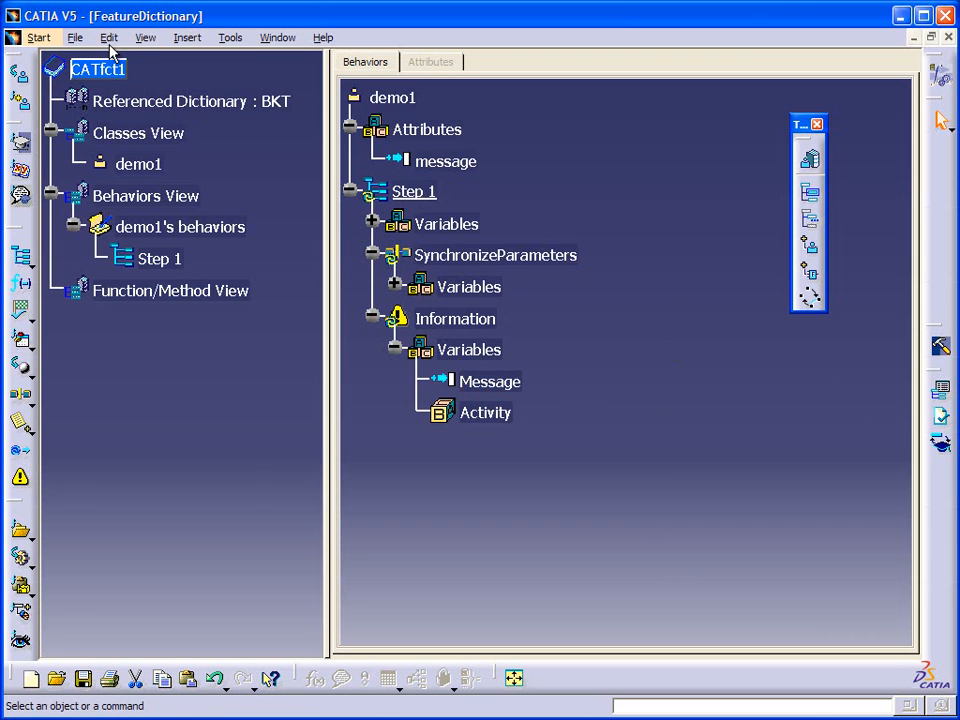
- Save the feature dictionary as demo1.CATfct in the graphic folder
{"action": "left_click", "coordinate": [75, 40]}
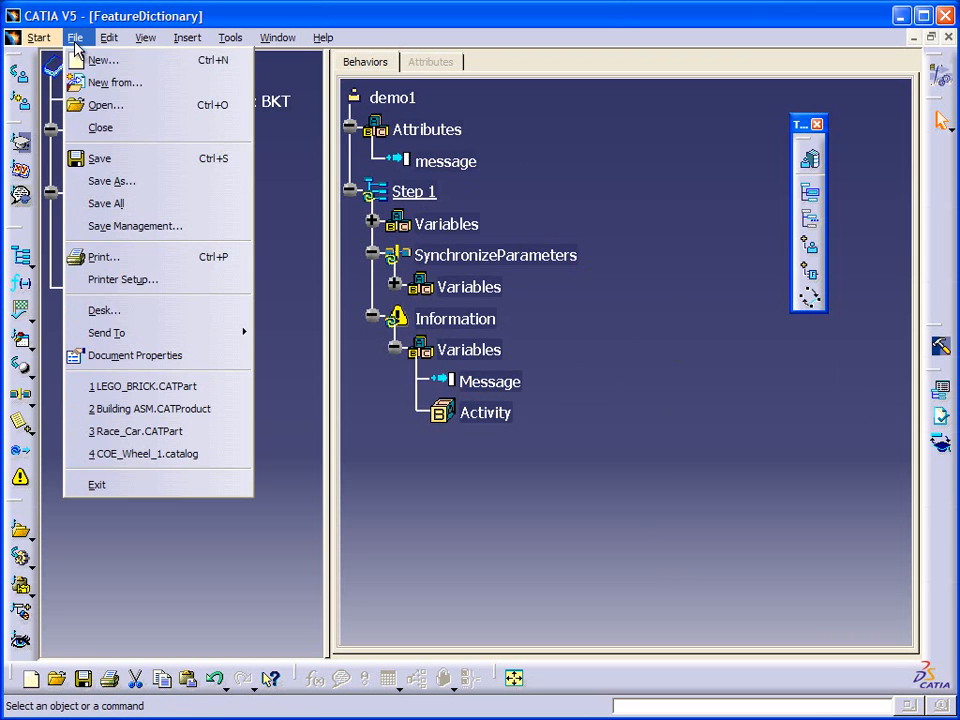
{"action": "left_click", "coordinate": [154, 181]}
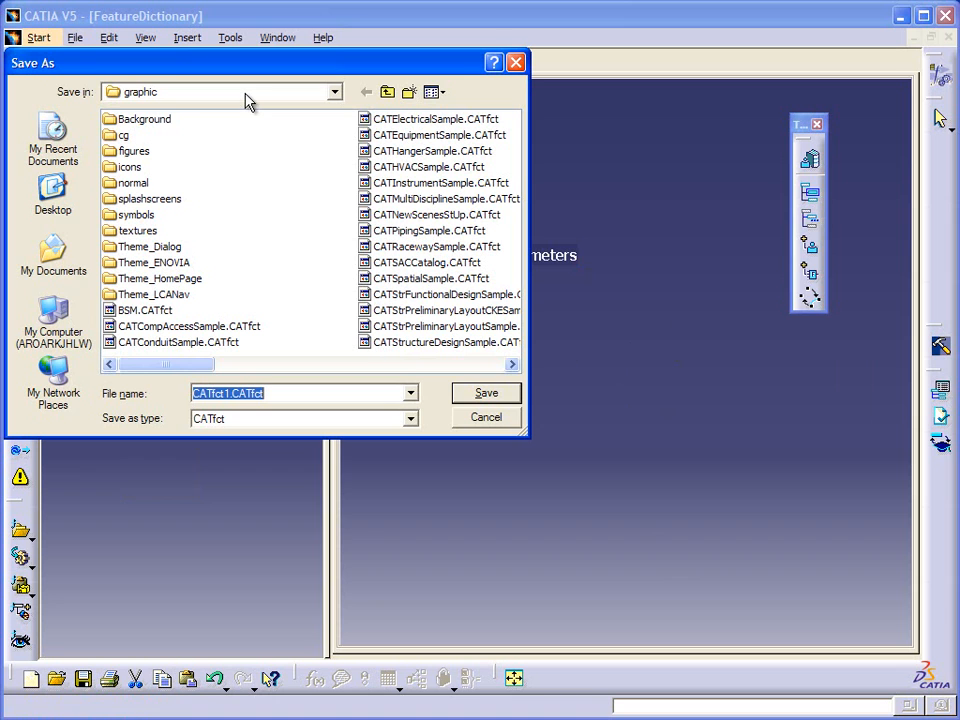
{"action": "left_click", "coordinate": [229, 393]}
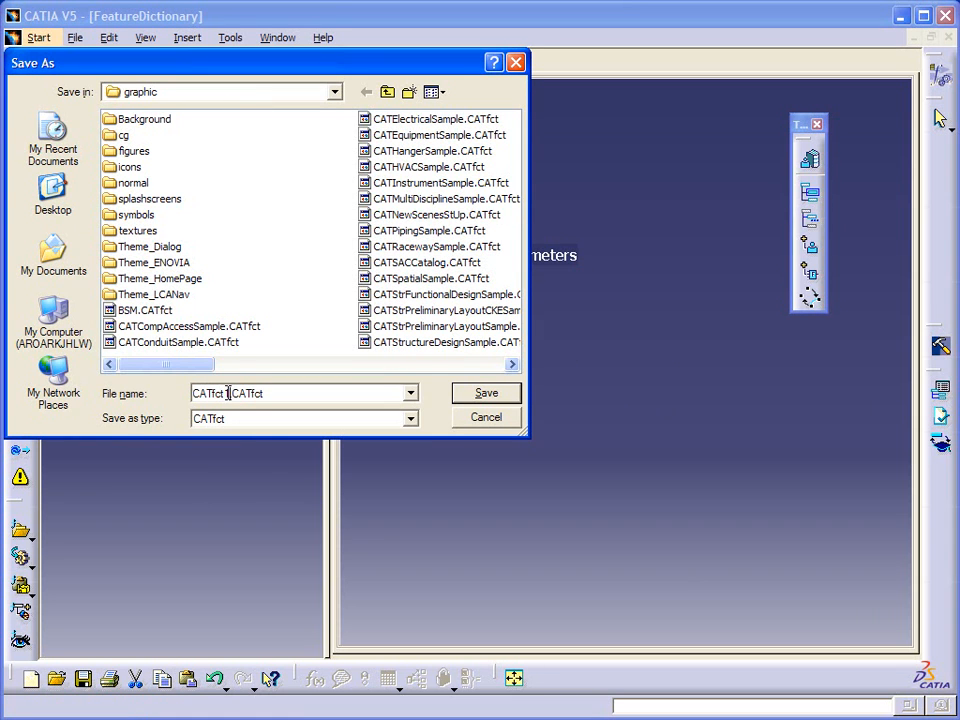
{"action": "left_click_drag", "start_coordinate": [227, 393], "coordinate": [195, 392]}
{"action": "type", "text": "demo1"}
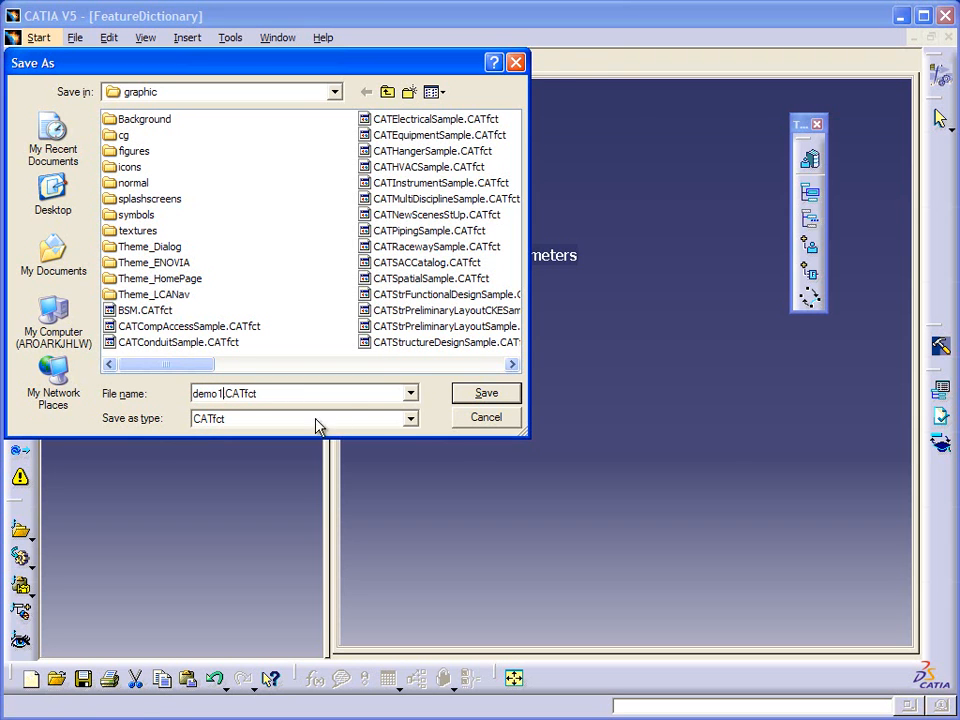
{"action": "left_click", "coordinate": [484, 394]}
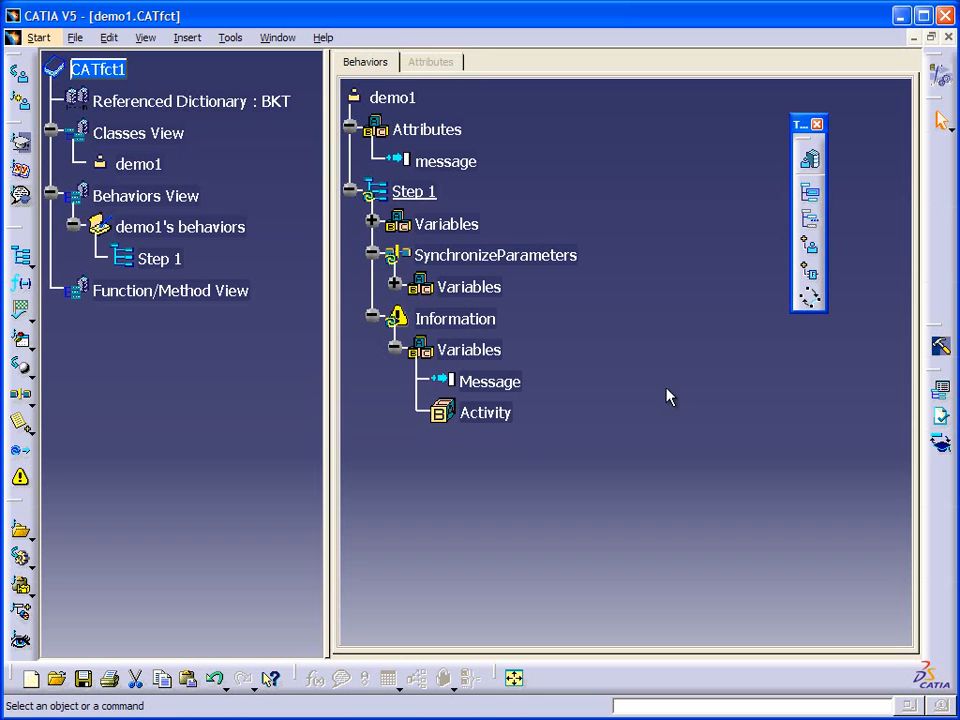
- Dock the floating toolbar with the others and check the list of available workbench categories
{"action": "left_click_drag", "start_coordinate": [800, 124], "coordinate": [918, 150]}
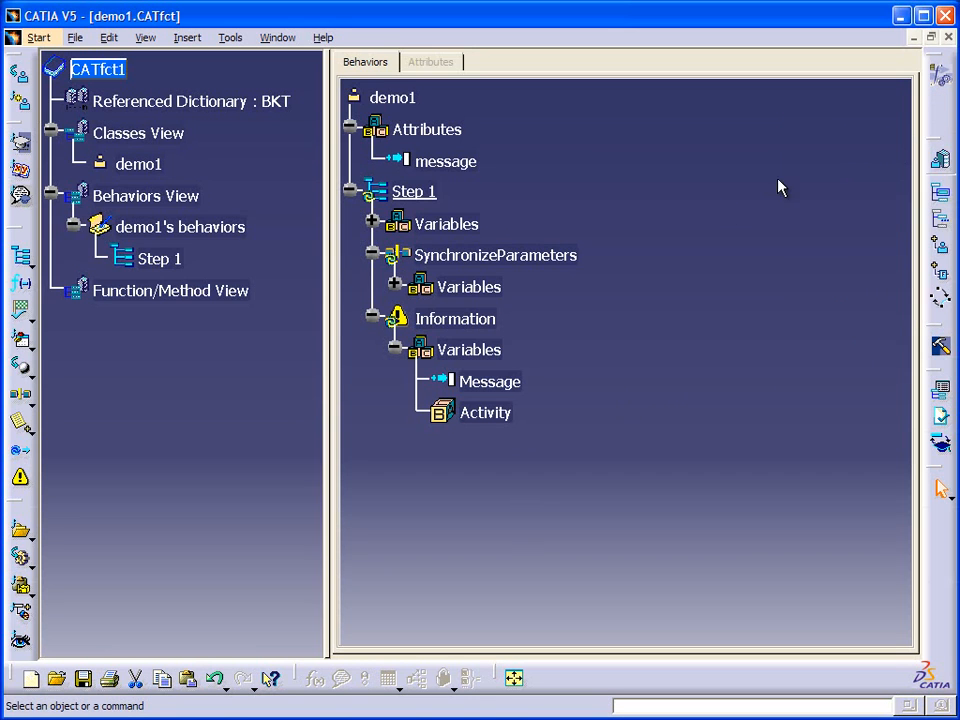
{"action": "left_click", "coordinate": [37, 35]}
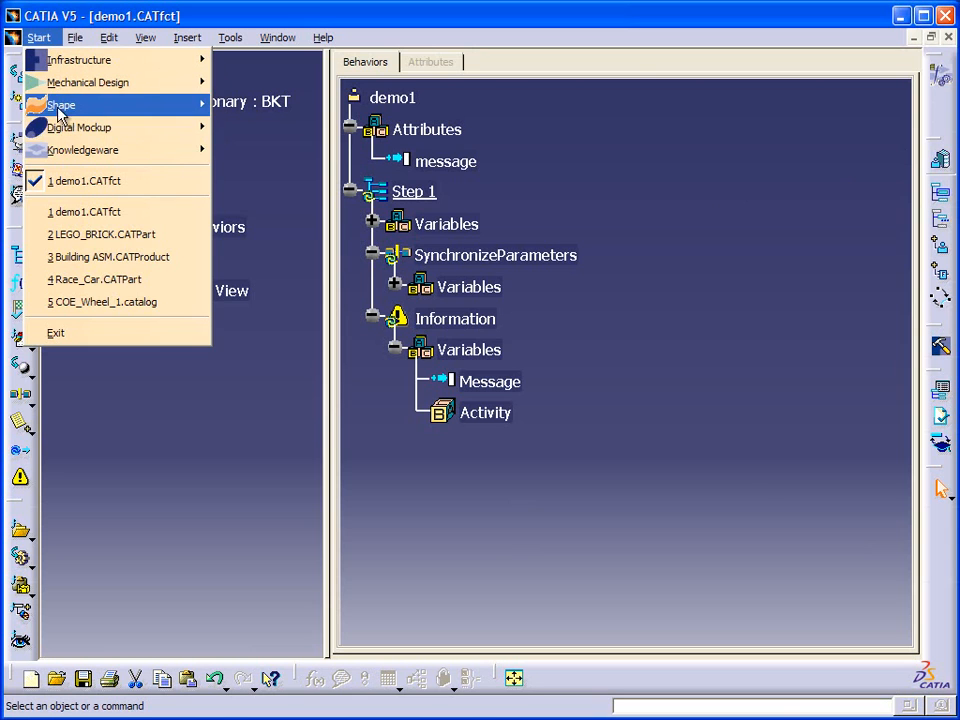
{"action": "left_click", "coordinate": [710, 267]}
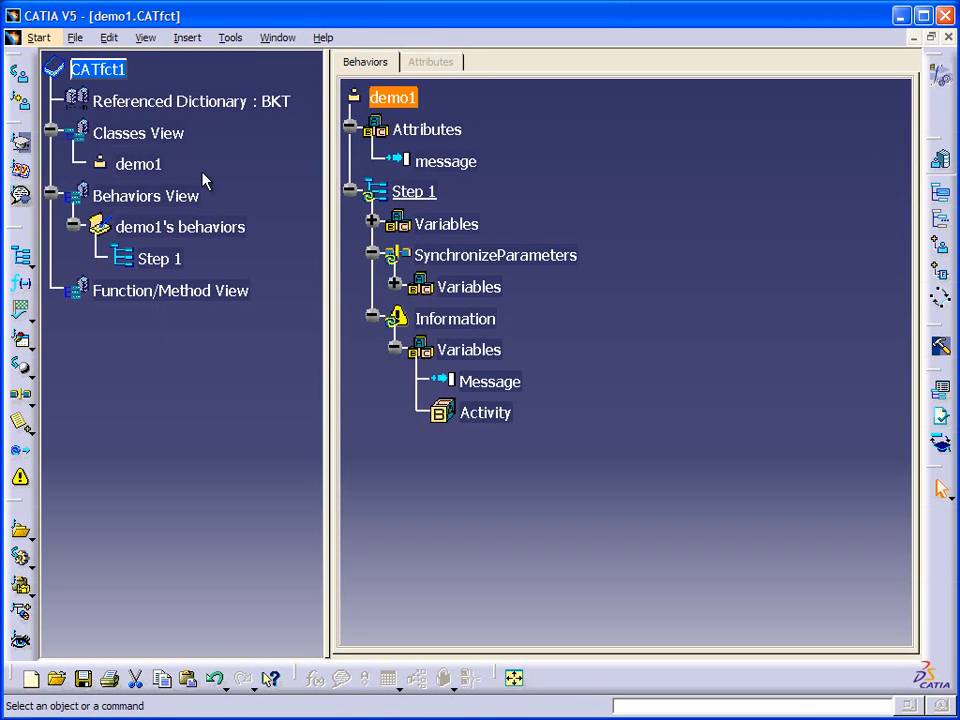
- Generate an applicative workbench named demo1 with workbench type Part and descriptor file WBIM.xml
{"action": "left_click", "coordinate": [942, 346]}
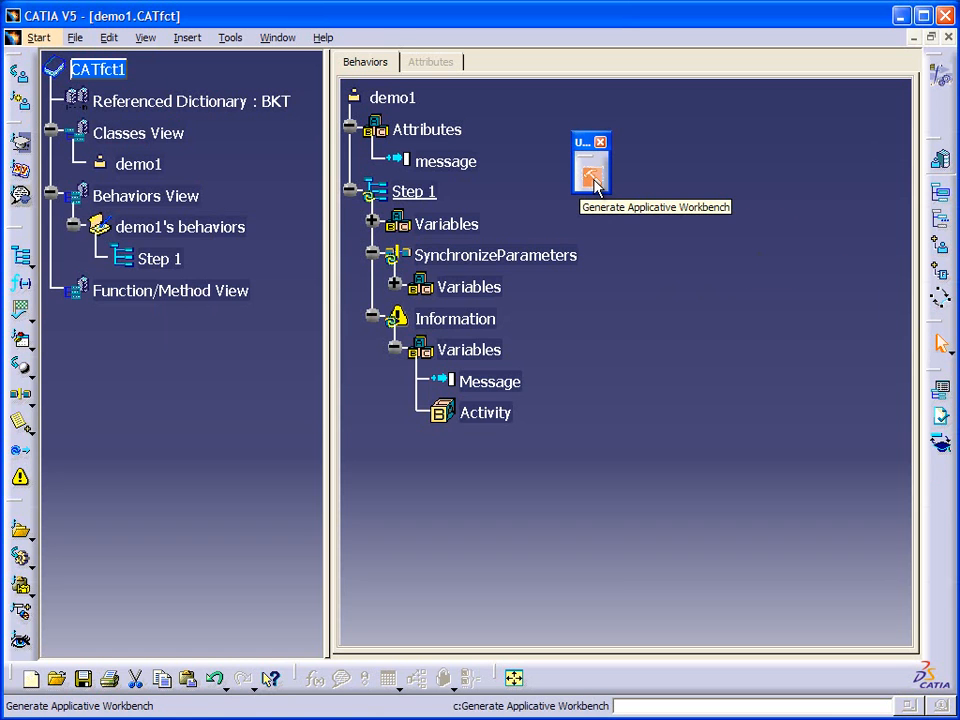
{"action": "left_click", "coordinate": [593, 180]}
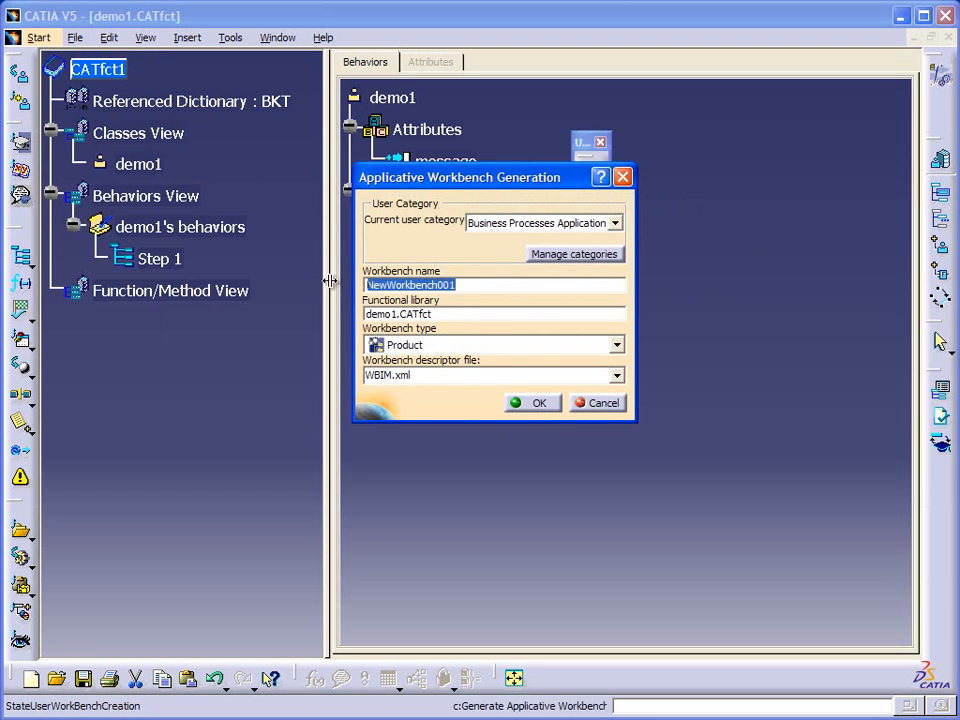
{"action": "type", "text": "demo1"}
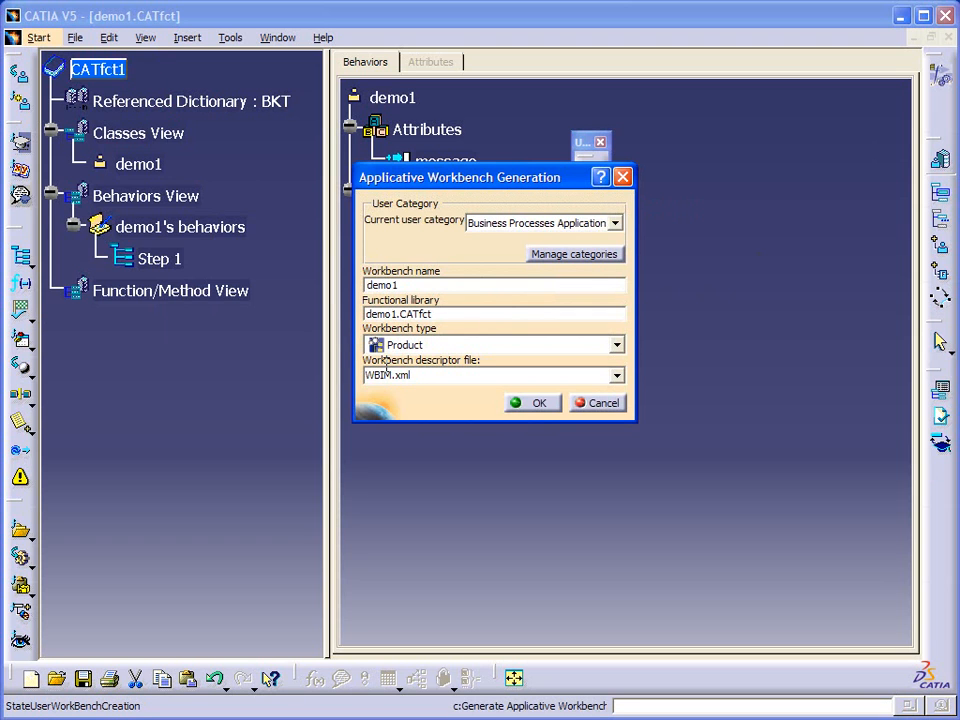
{"action": "left_click", "coordinate": [415, 345]}
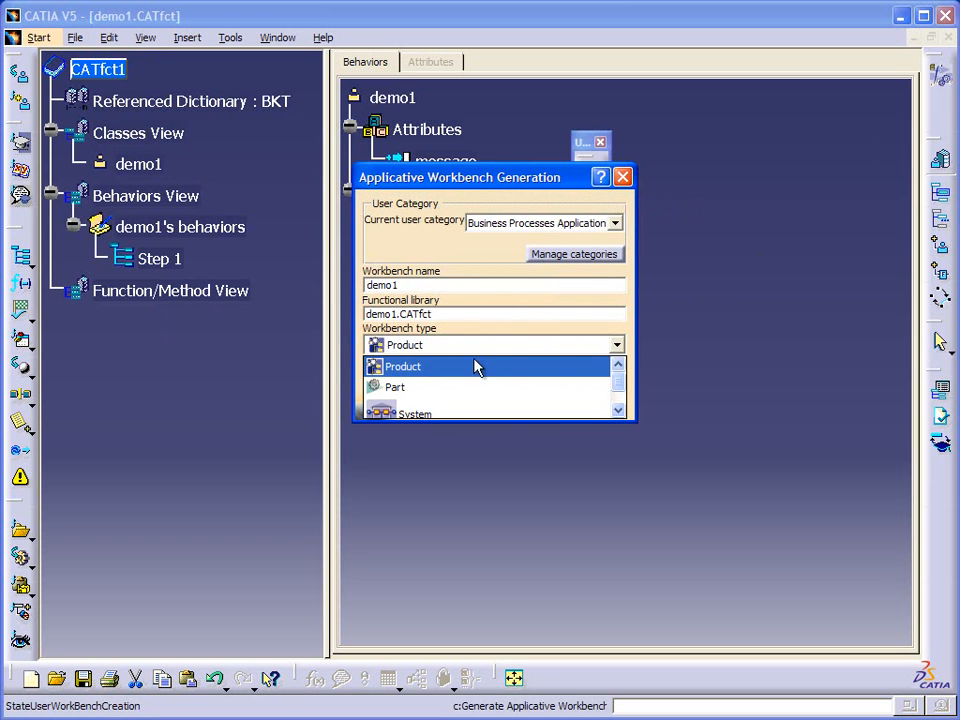
{"action": "mouse_move", "coordinate": [622, 390]}
{"action": "left_mouse_down"}
{"action": "mouse_move", "coordinate": [621, 402]}
{"action": "mouse_move", "coordinate": [621, 379]}
{"action": "left_mouse_up"}
{"action": "left_click", "coordinate": [407, 395]}
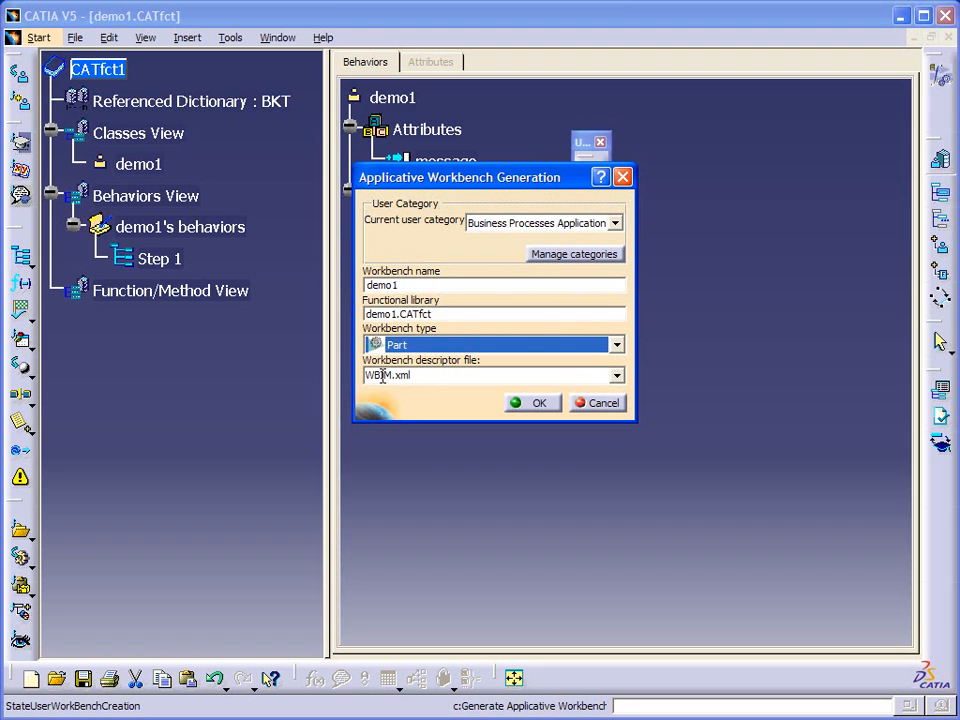
{"action": "left_click", "coordinate": [376, 375]}
{"action": "left_click", "coordinate": [522, 402]}
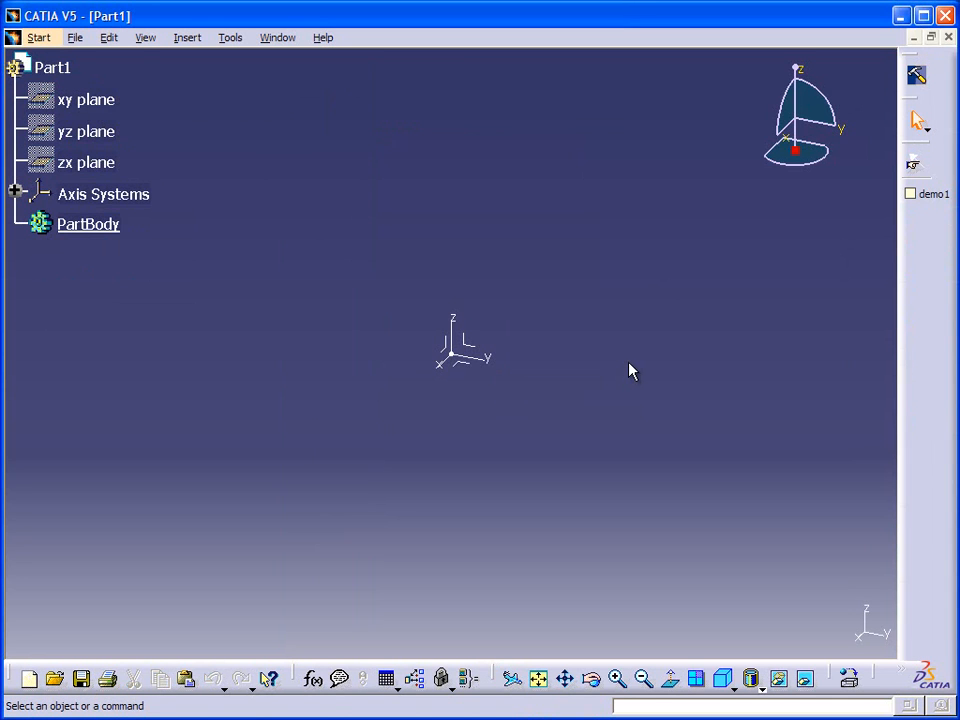
- Switch to the demo1 workbench under Business Processes Applications
{"action": "left_click", "coordinate": [38, 38]}
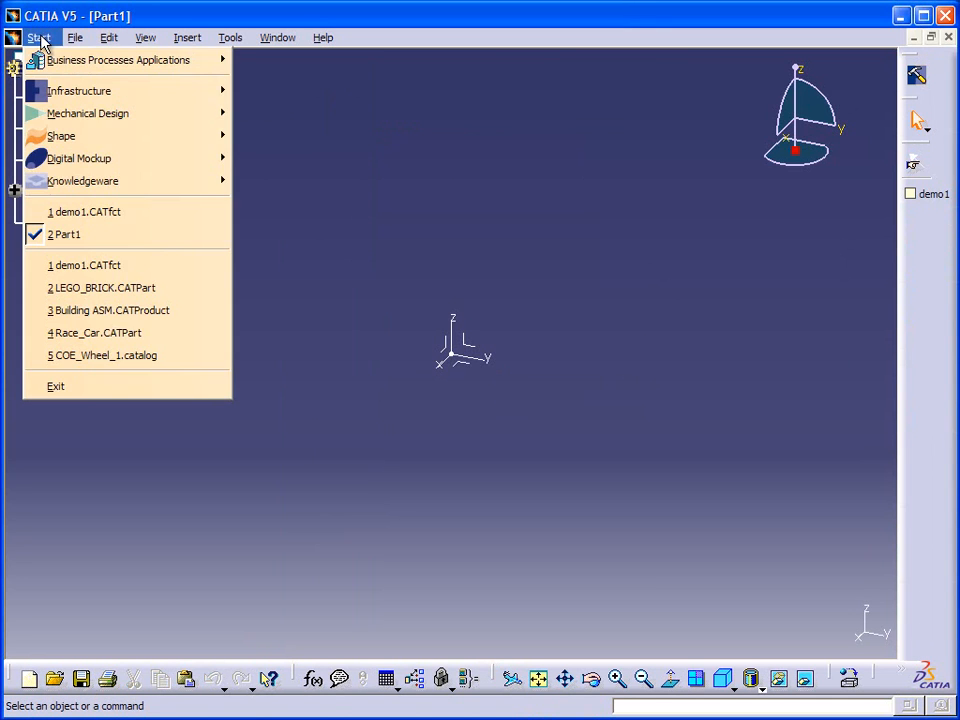
{"action": "mouse_move", "coordinate": [40, 58]}
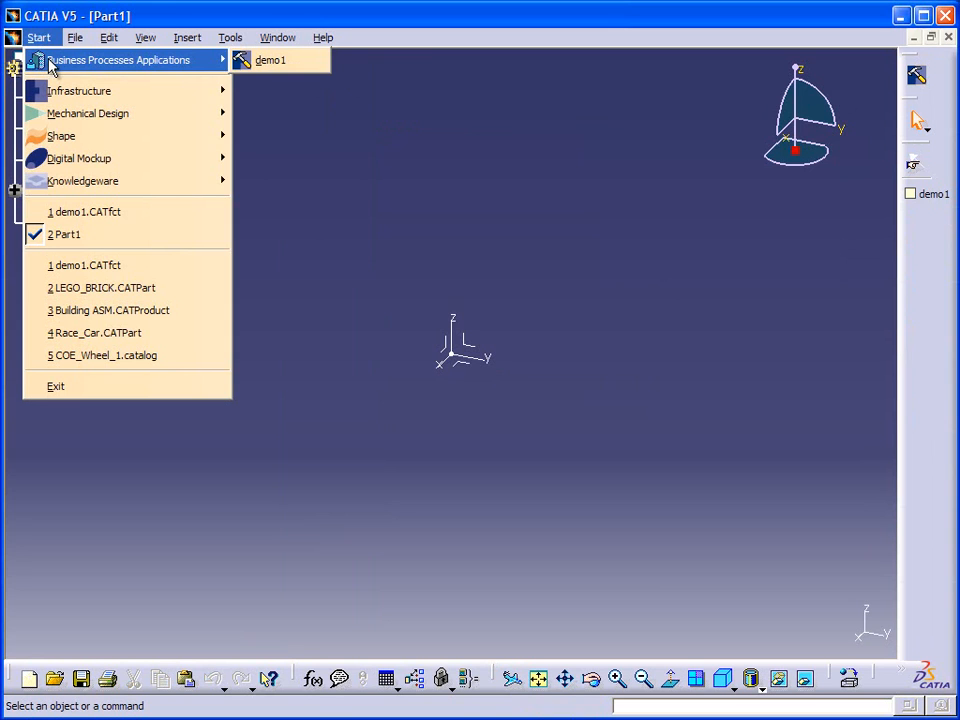
{"action": "left_click", "coordinate": [283, 62]}
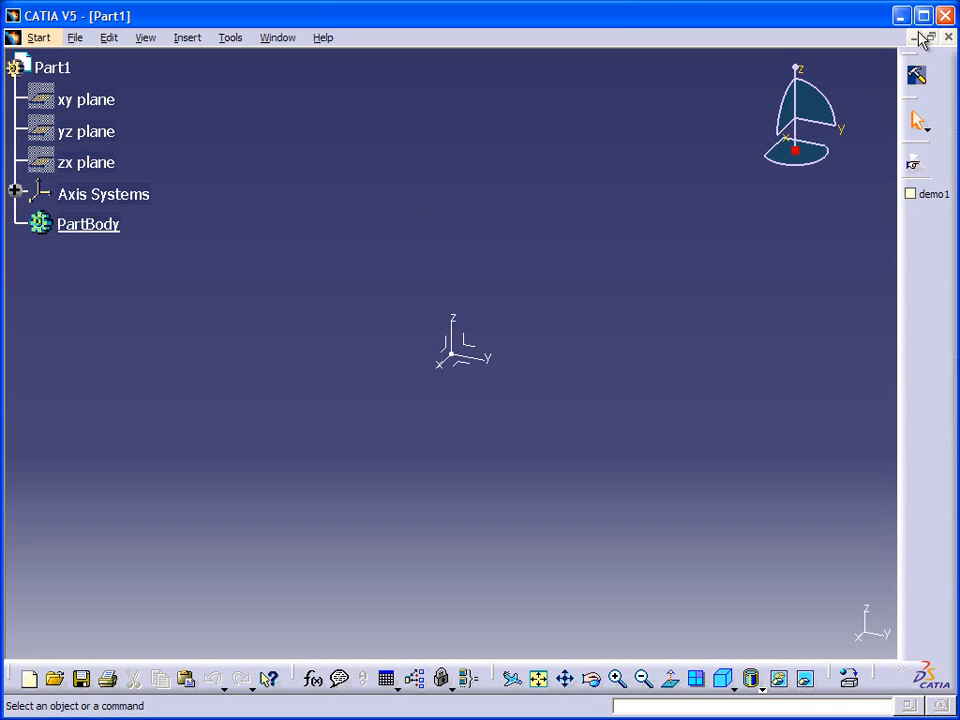
- Instantiate the demo1 type on Part1 and expand its variables in the tree
{"action": "left_click", "coordinate": [930, 200]}
{"action": "left_click", "coordinate": [55, 68]}
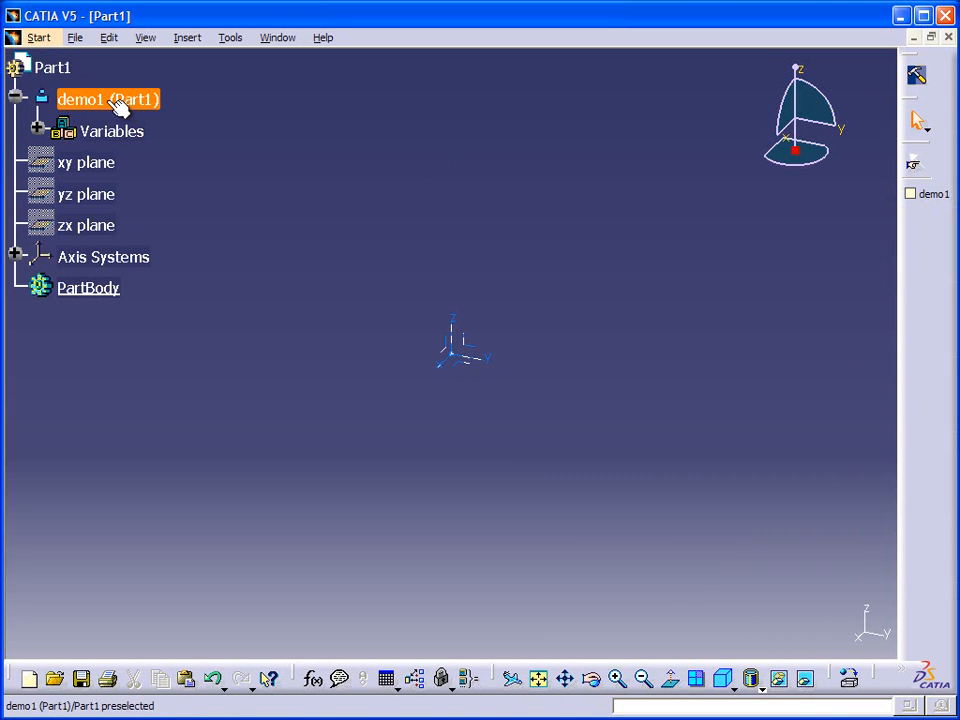
{"action": "left_click", "coordinate": [37, 130]}
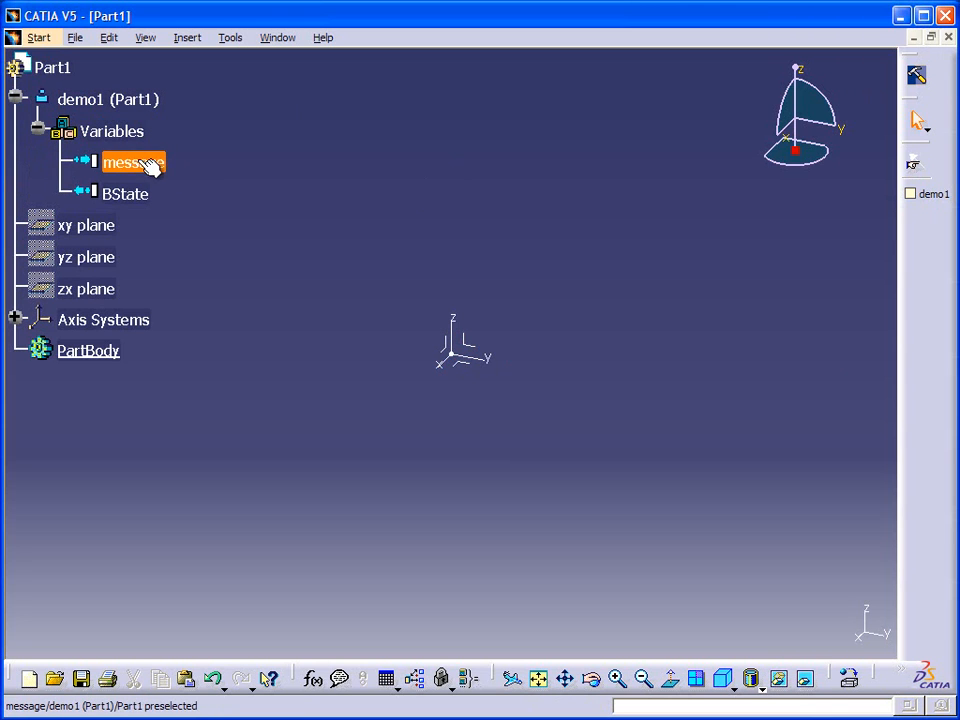
{"action": "mouse_move", "coordinate": [140, 162]}
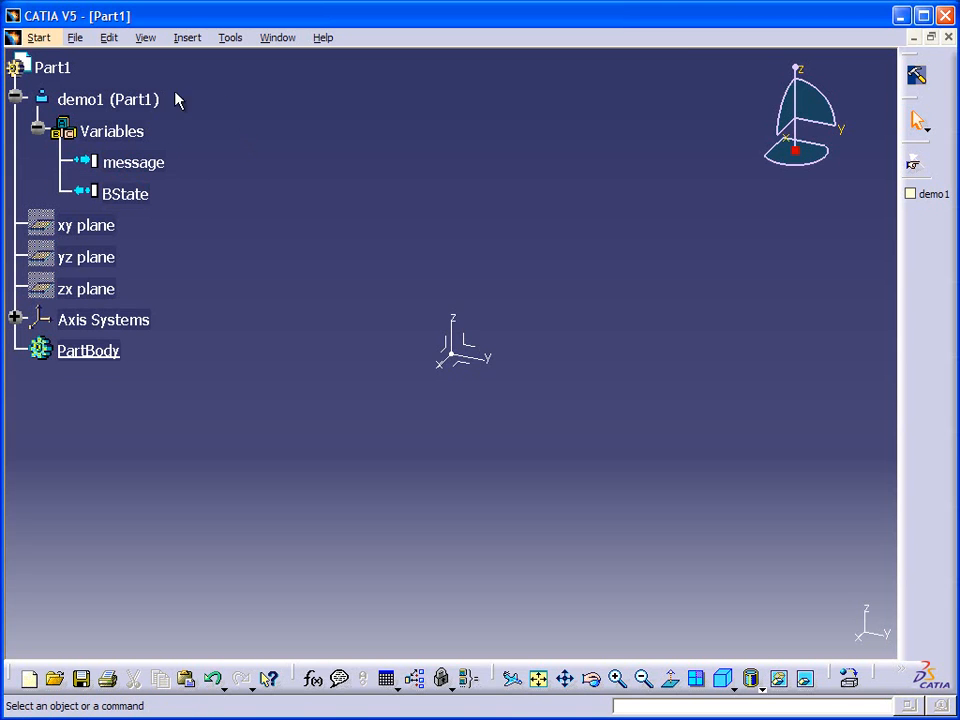
- Run the Step 1 behavior of the demo1 object in Part1 and dismiss its message
{"action": "right_click", "coordinate": [127, 99]}
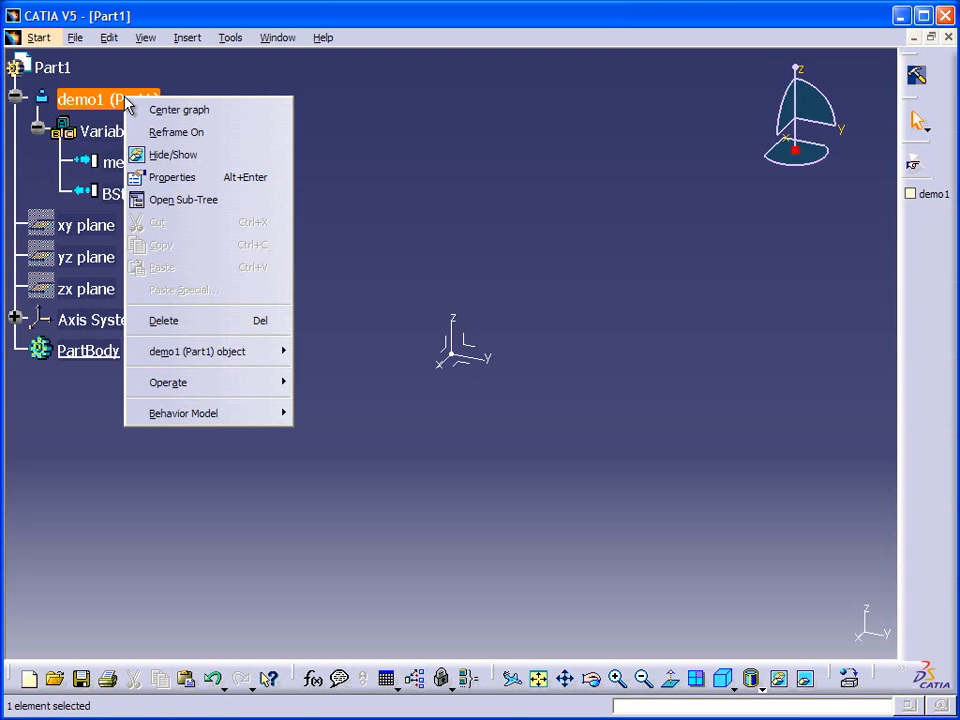
{"action": "mouse_move", "coordinate": [210, 355]}
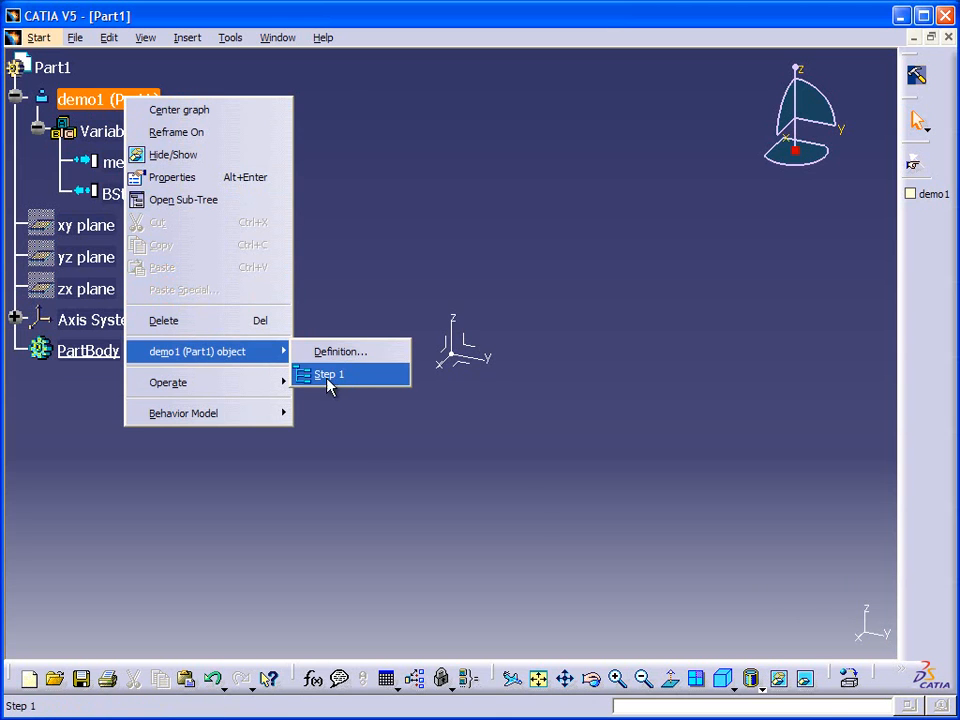
{"action": "left_click", "coordinate": [364, 385]}
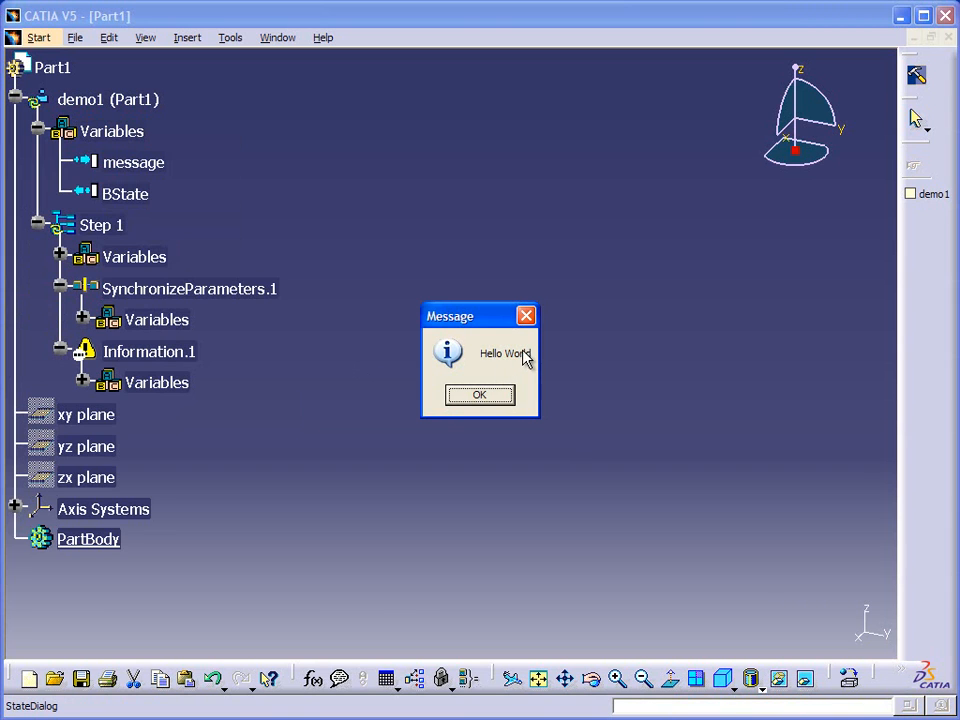
{"action": "left_click", "coordinate": [494, 400]}
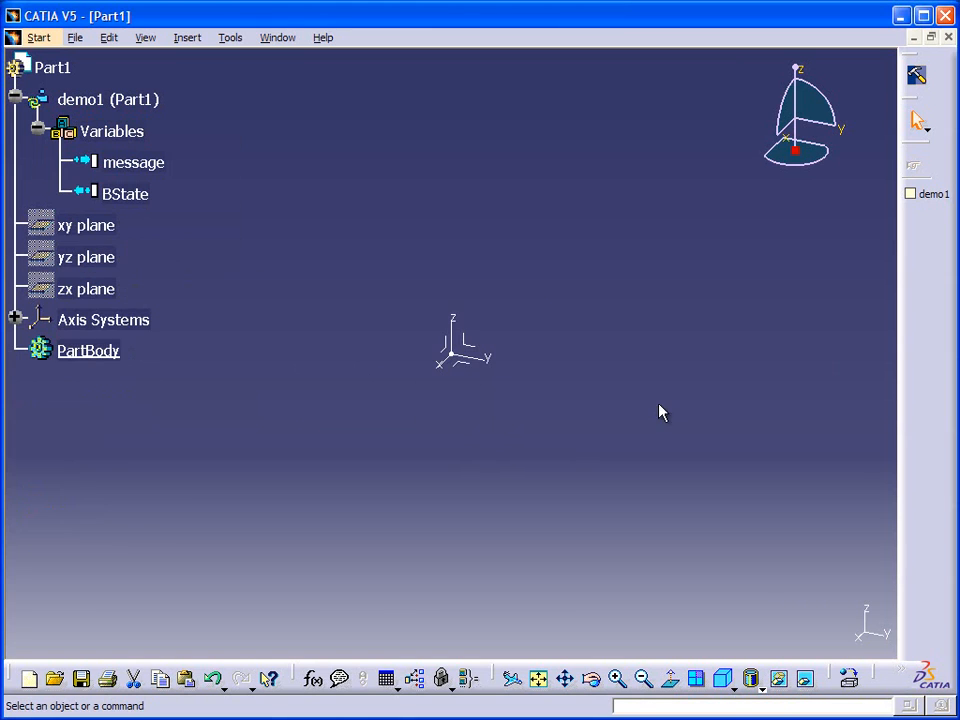
- Set the value of the demo1 object's message variable to "My first BKT Applications!"
{"action": "double_click", "coordinate": [146, 162]}
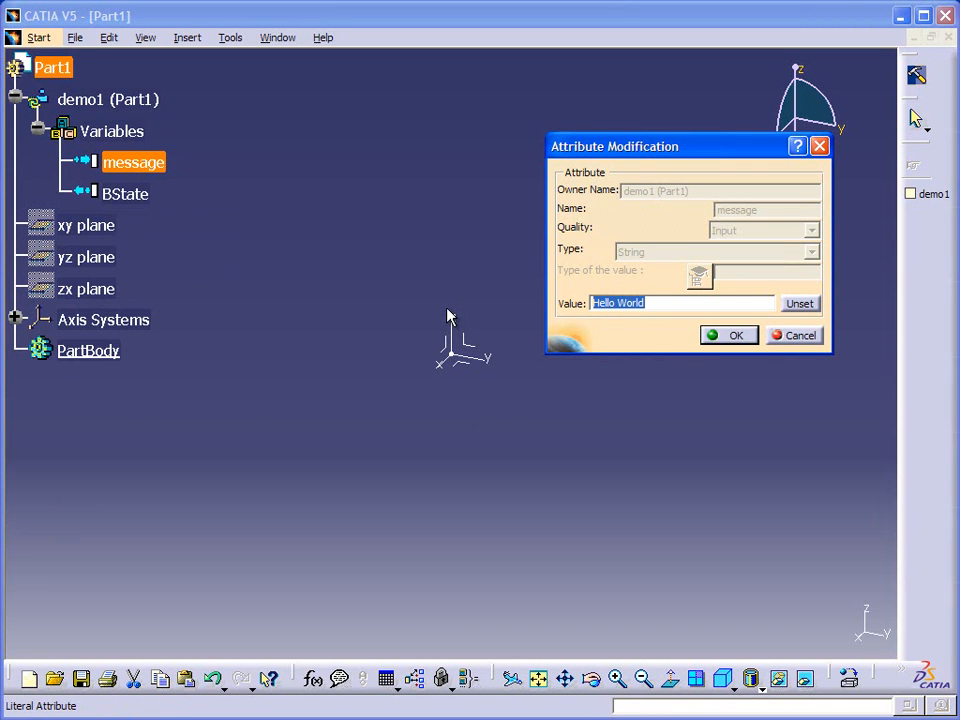
{"action": "type", "text": "My first BKT Applications!"}
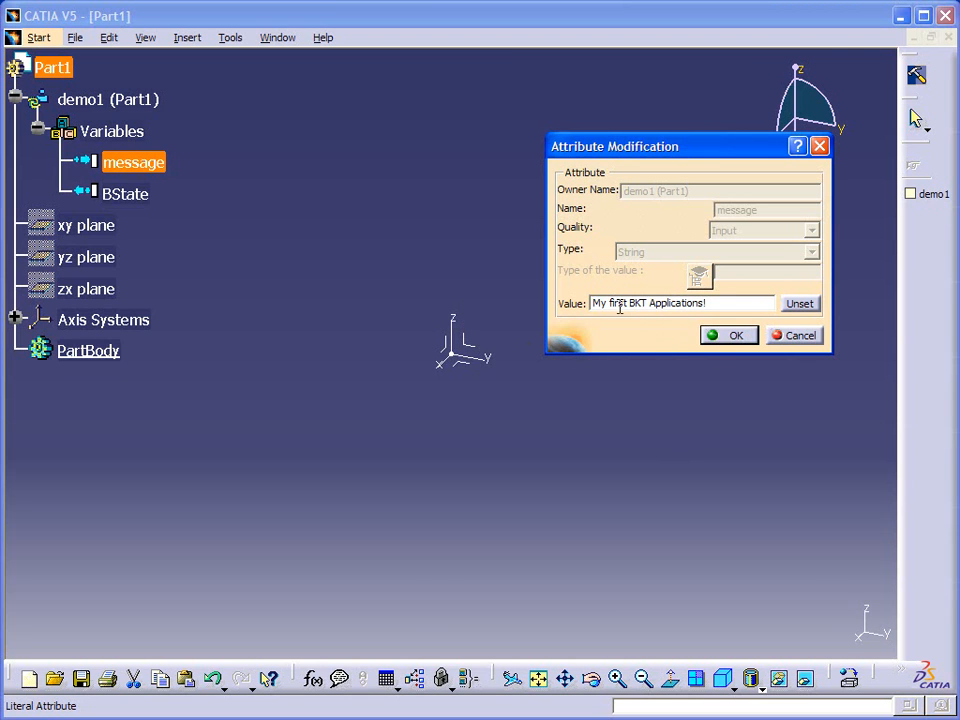
{"action": "left_click", "coordinate": [736, 336]}
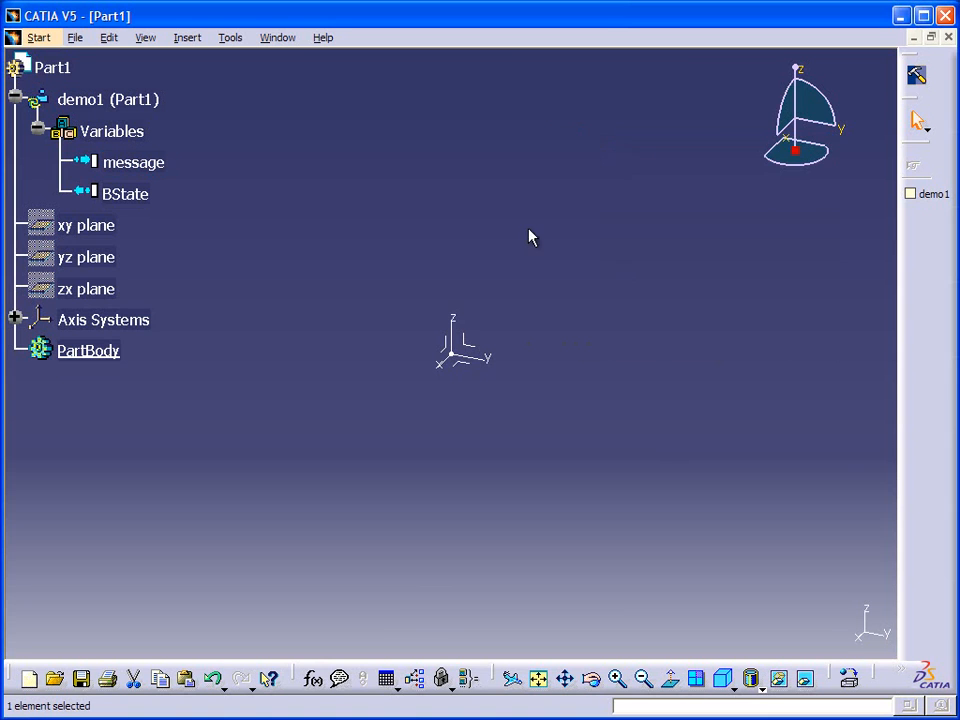
- Run the demo1 object's Step 1 behavior again with the edited message and close the message dialog
{"action": "right_click", "coordinate": [150, 104]}
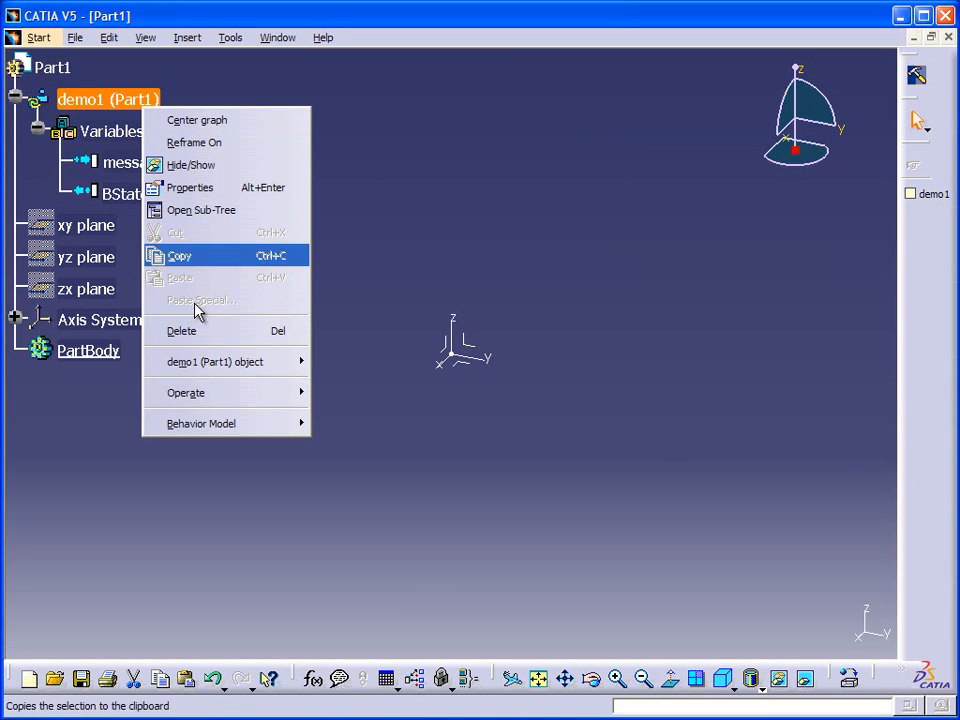
{"action": "mouse_move", "coordinate": [201, 369]}
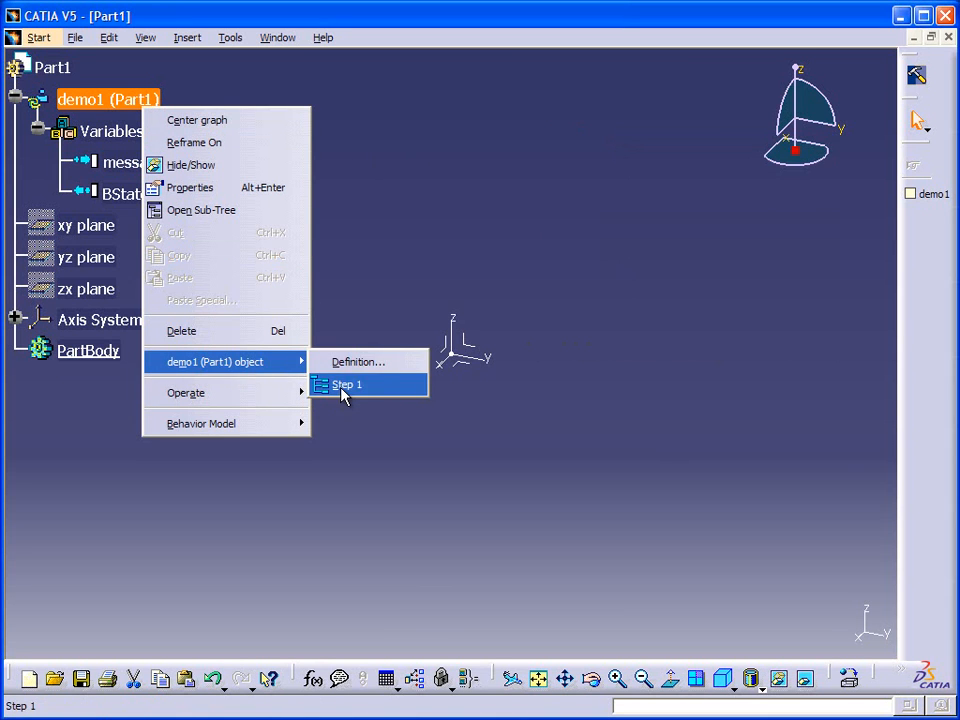
{"action": "left_click", "coordinate": [343, 392]}
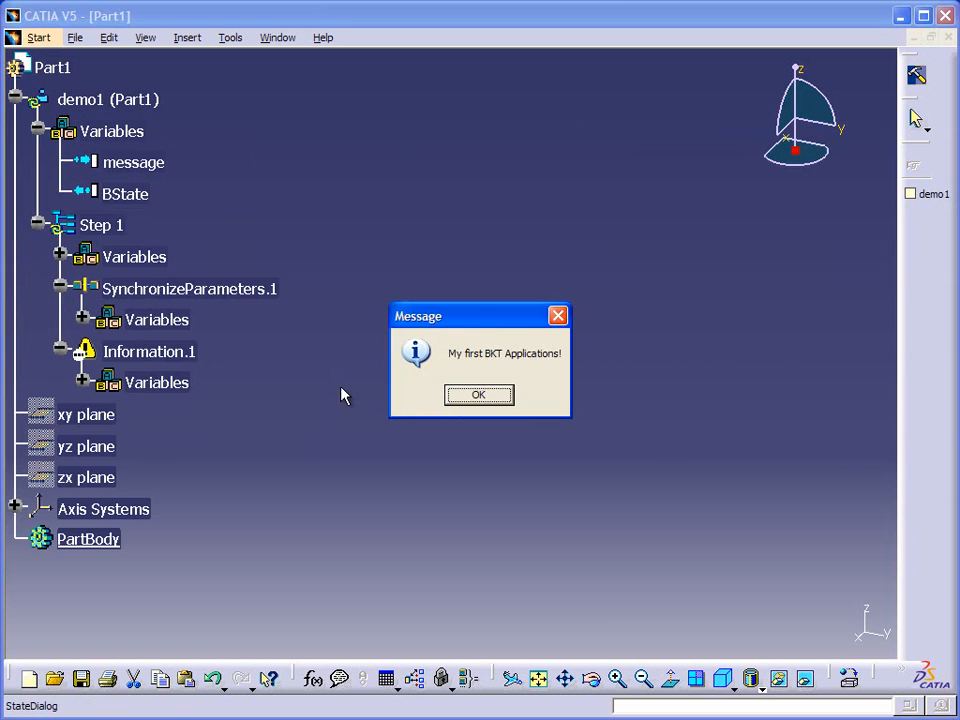
{"action": "left_click", "coordinate": [470, 395]}
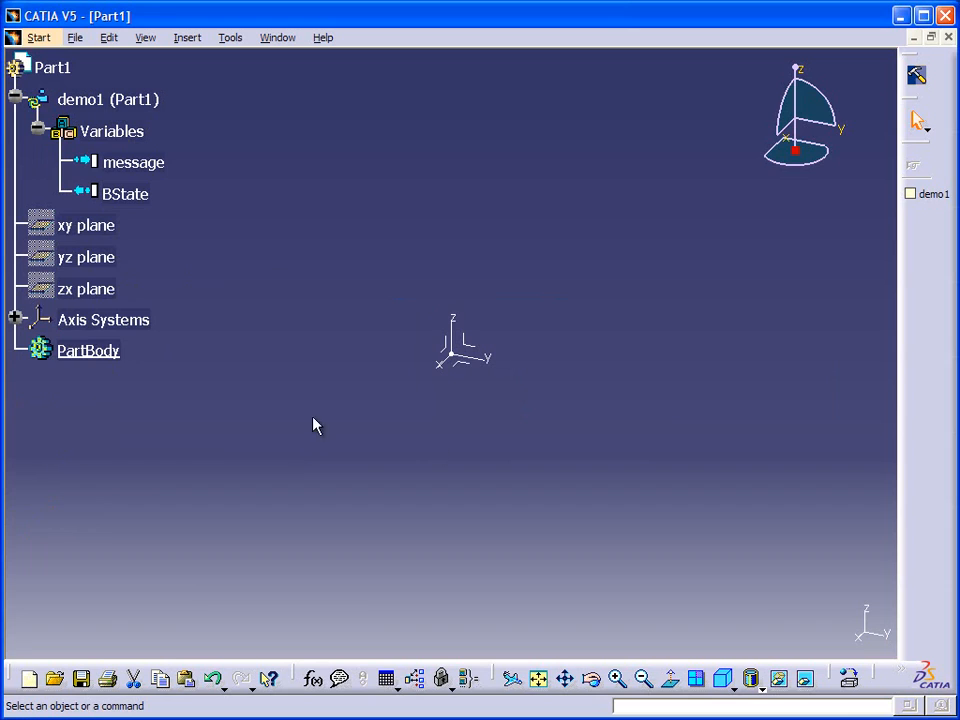